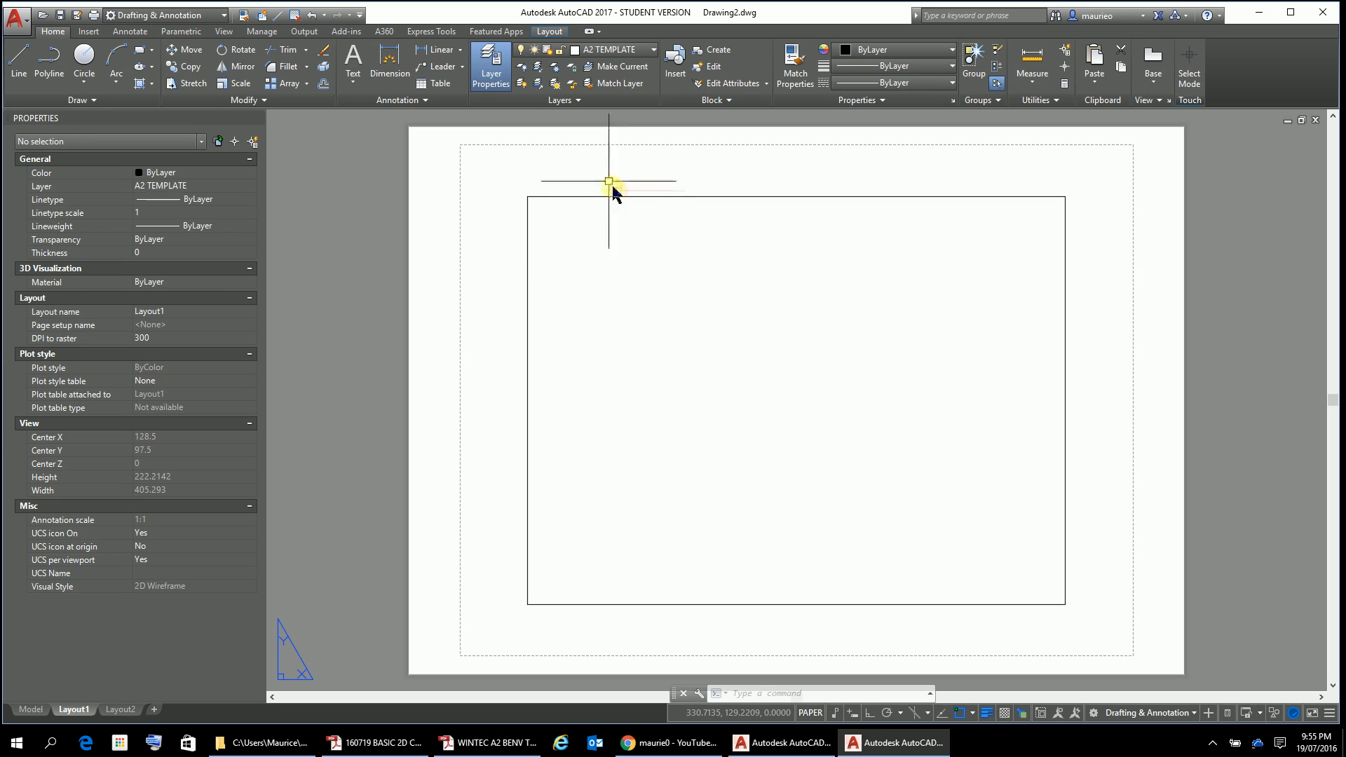
Step: Start saving the drawing under a new name, in the BASIC 2D CAD VIDEOS folder inside WORKING FOLDER on the Desktop
click(18, 16)
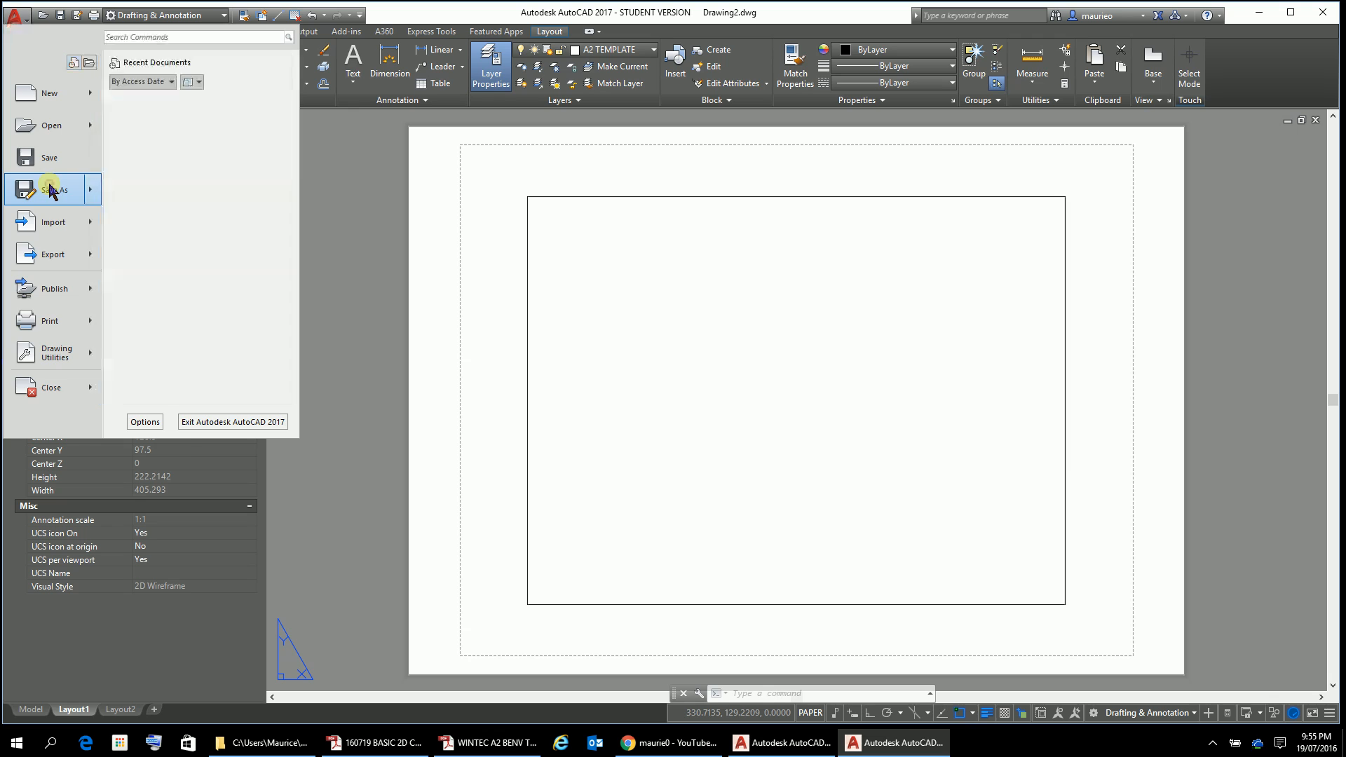
click(51, 189)
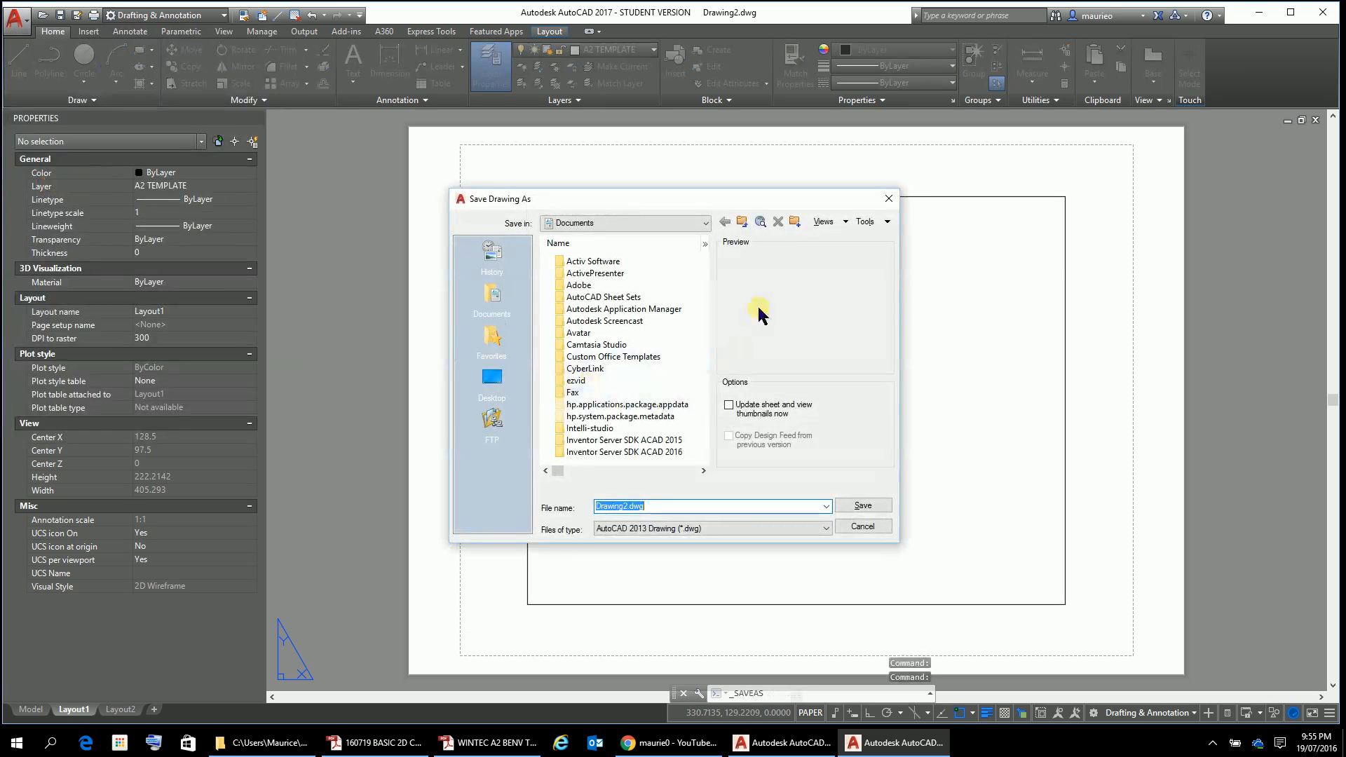
click(704, 222)
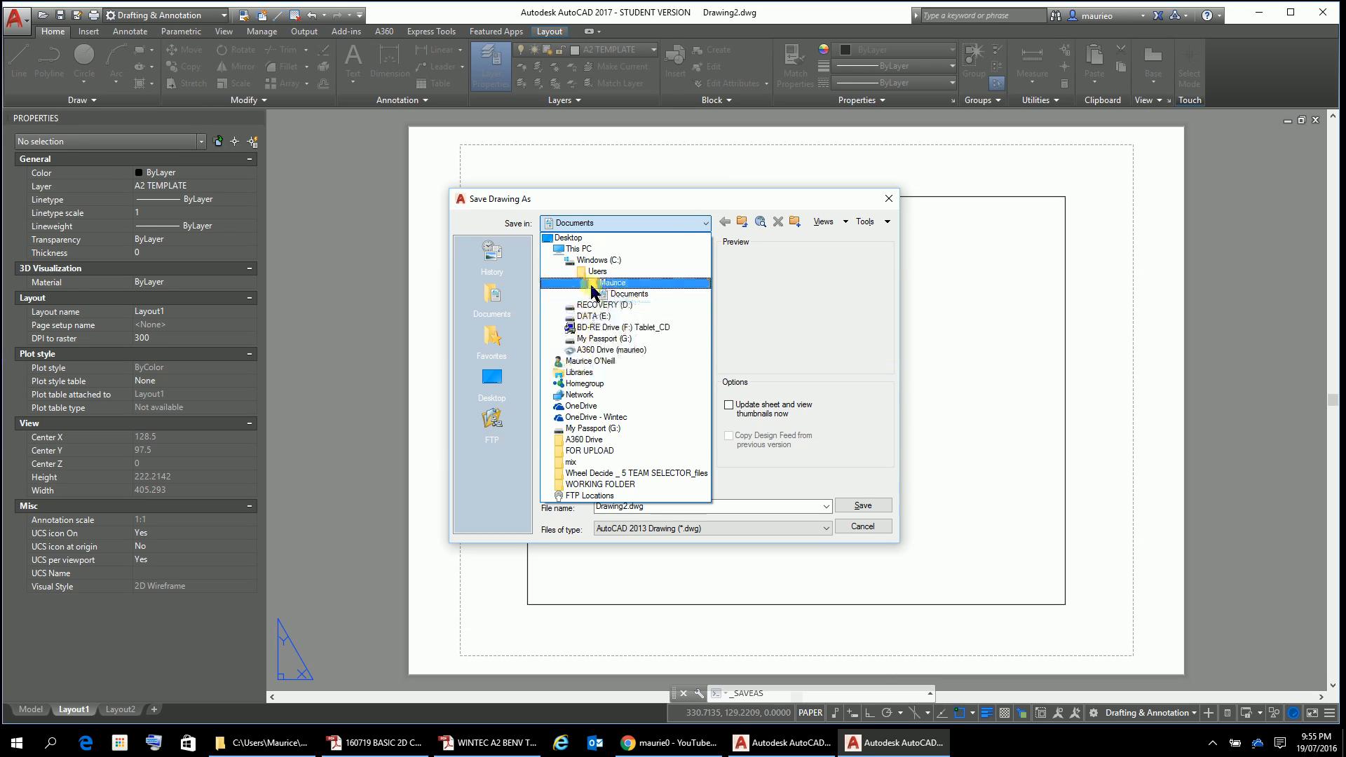
click(579, 241)
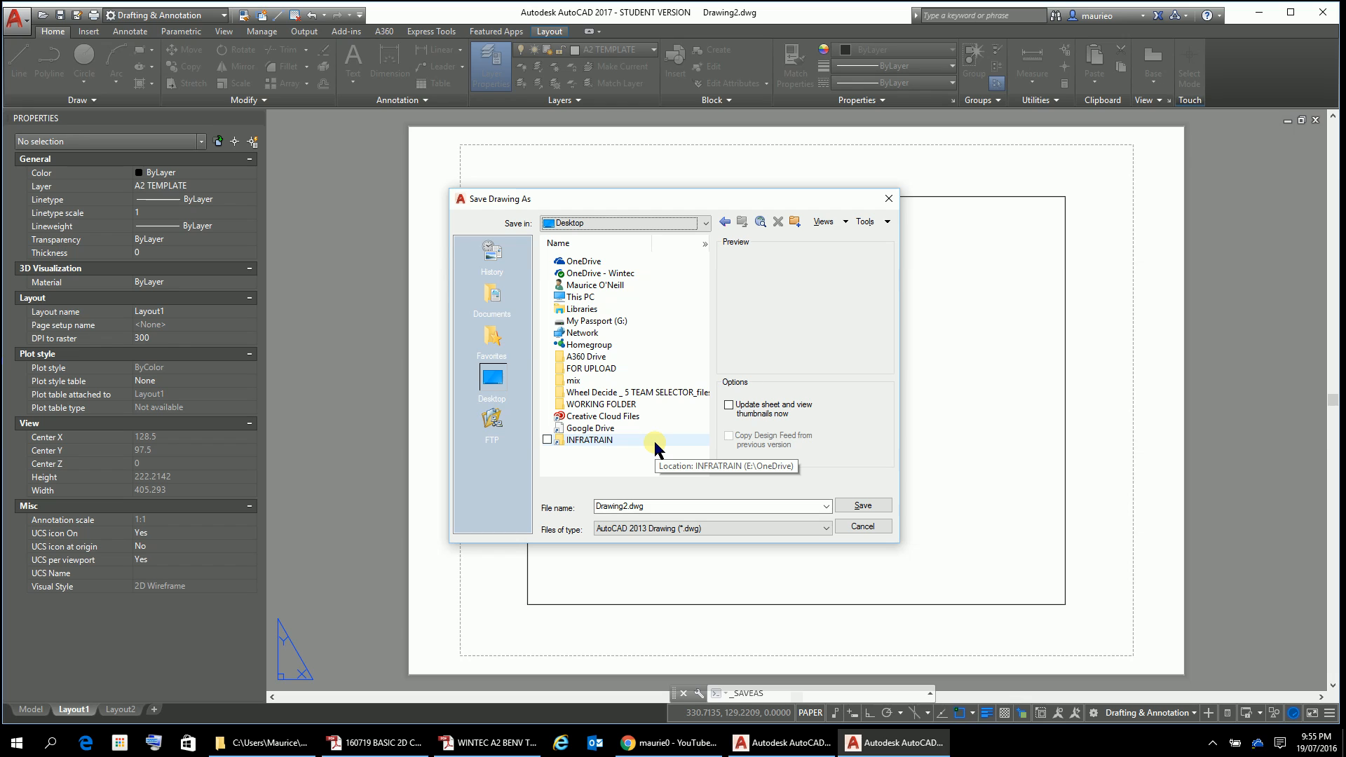
click(604, 405)
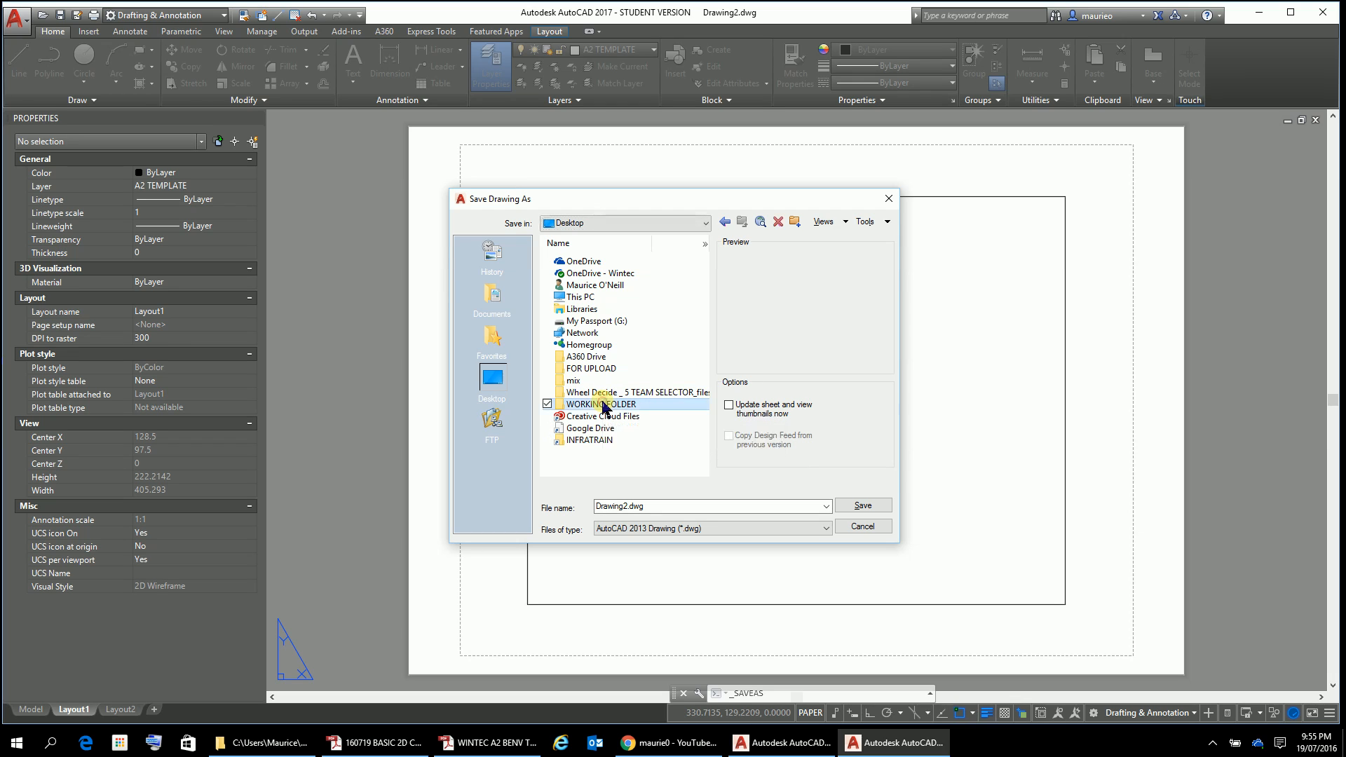
double_click(561, 406)
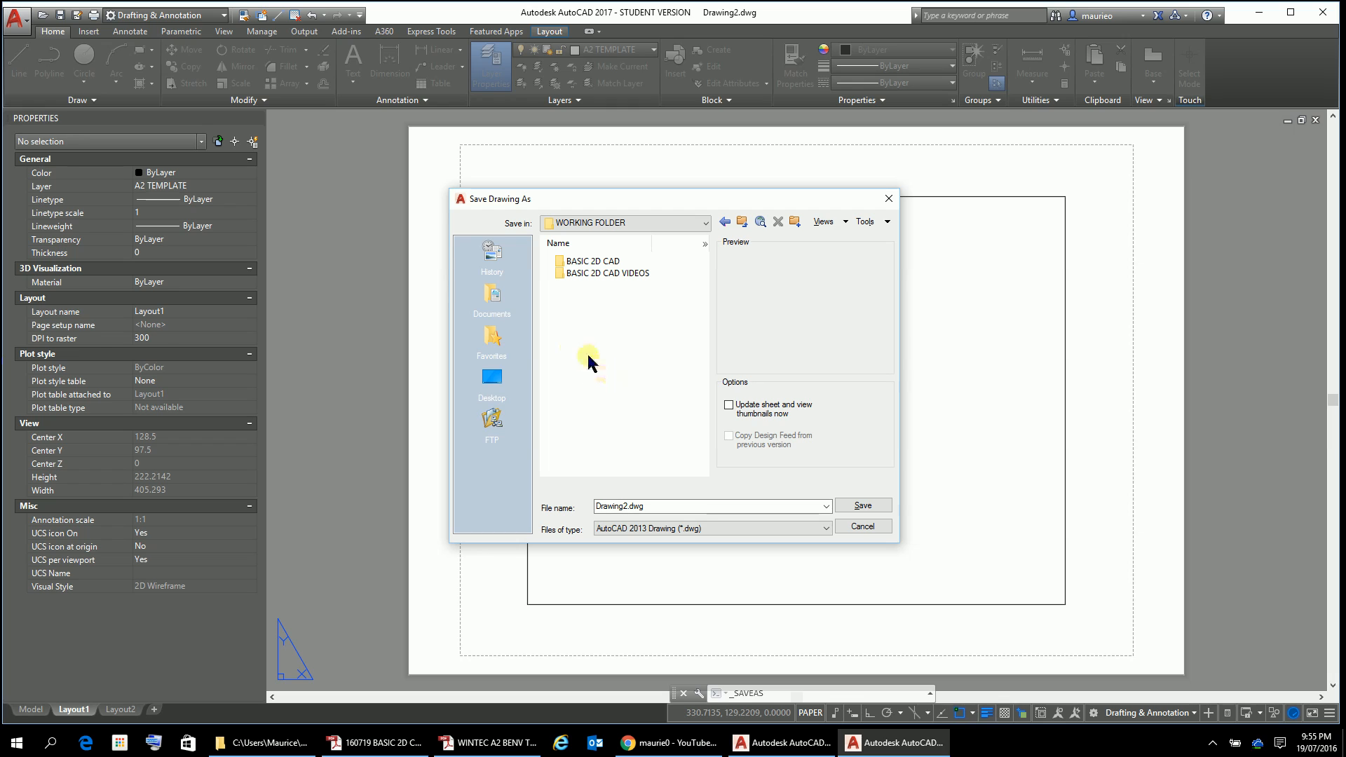
double_click(561, 275)
Step: Name the drawing file BASIC 2D CAD VIDEO and save it
click(646, 499)
double_click(648, 502)
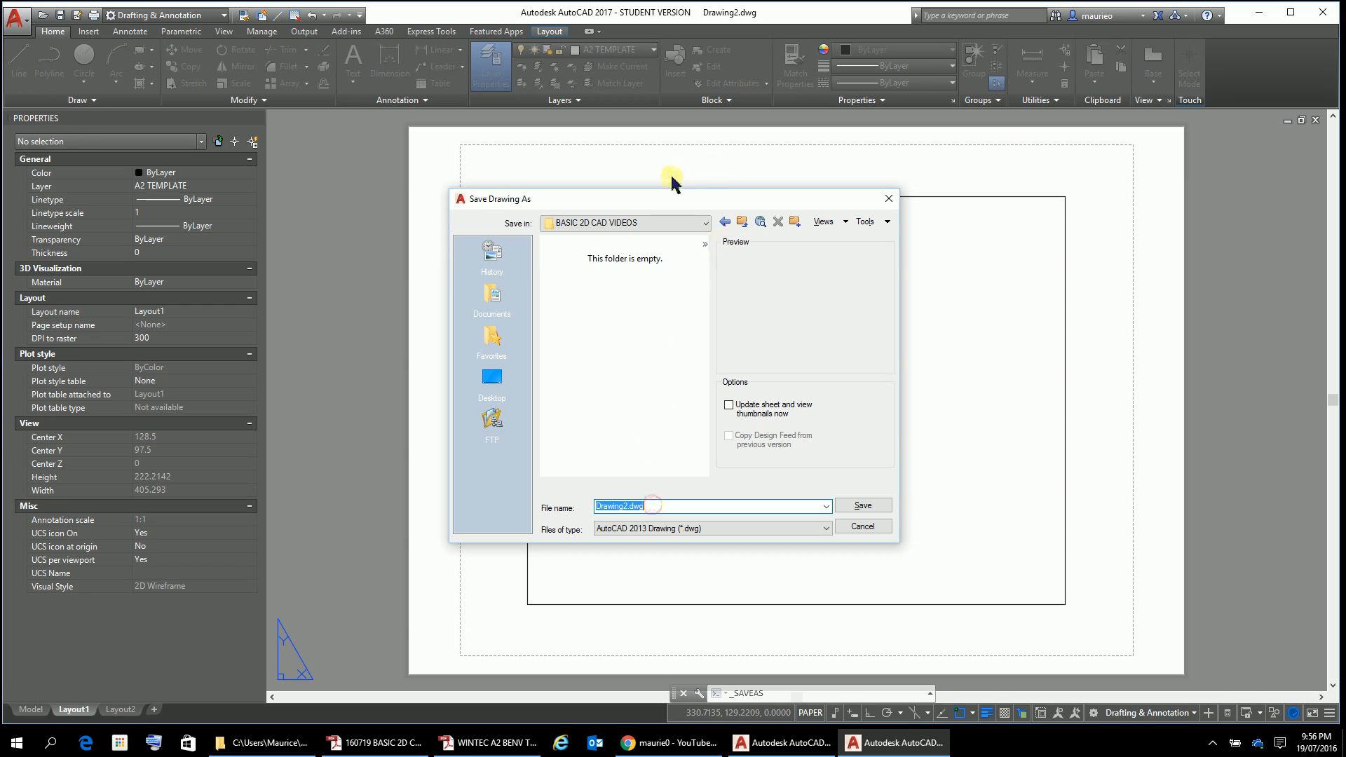
key(BackSpace)
text(BASIC 2D CAD VIDEO)
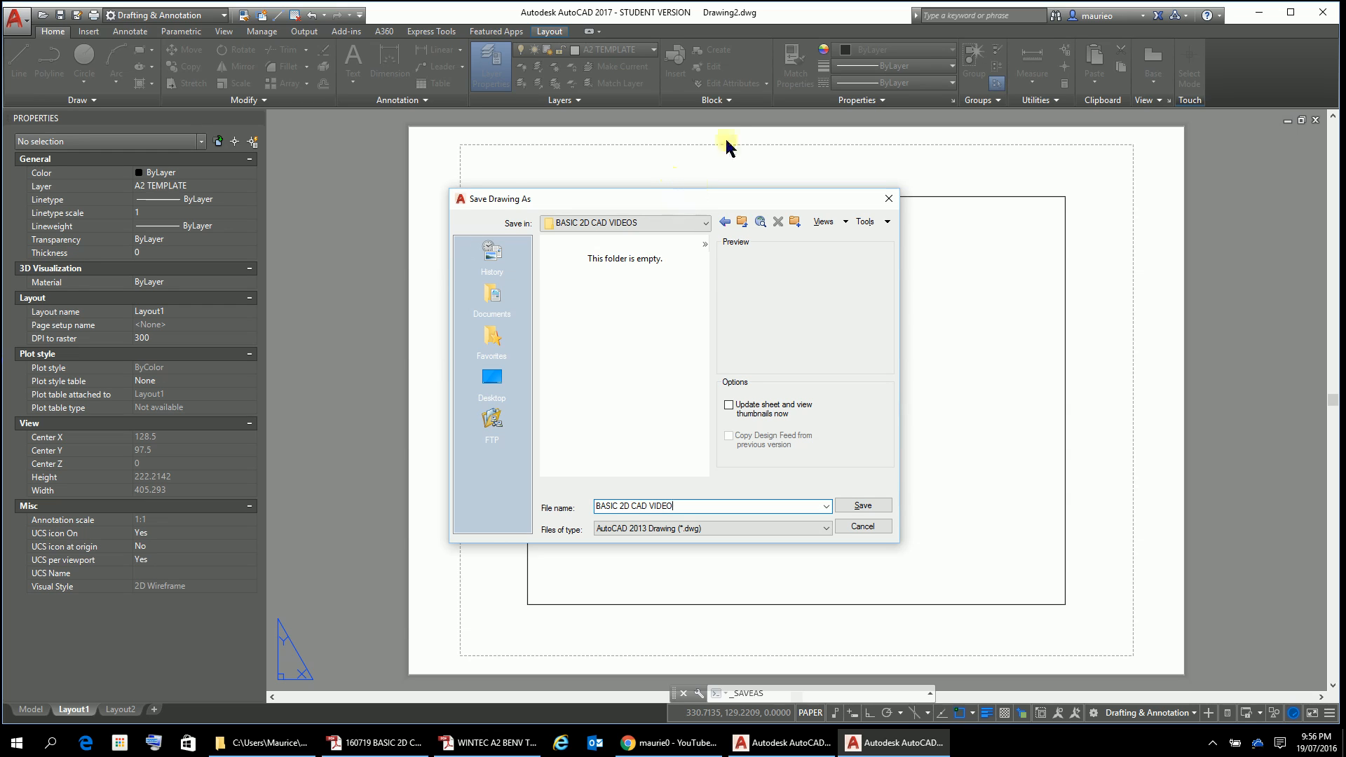
click(861, 505)
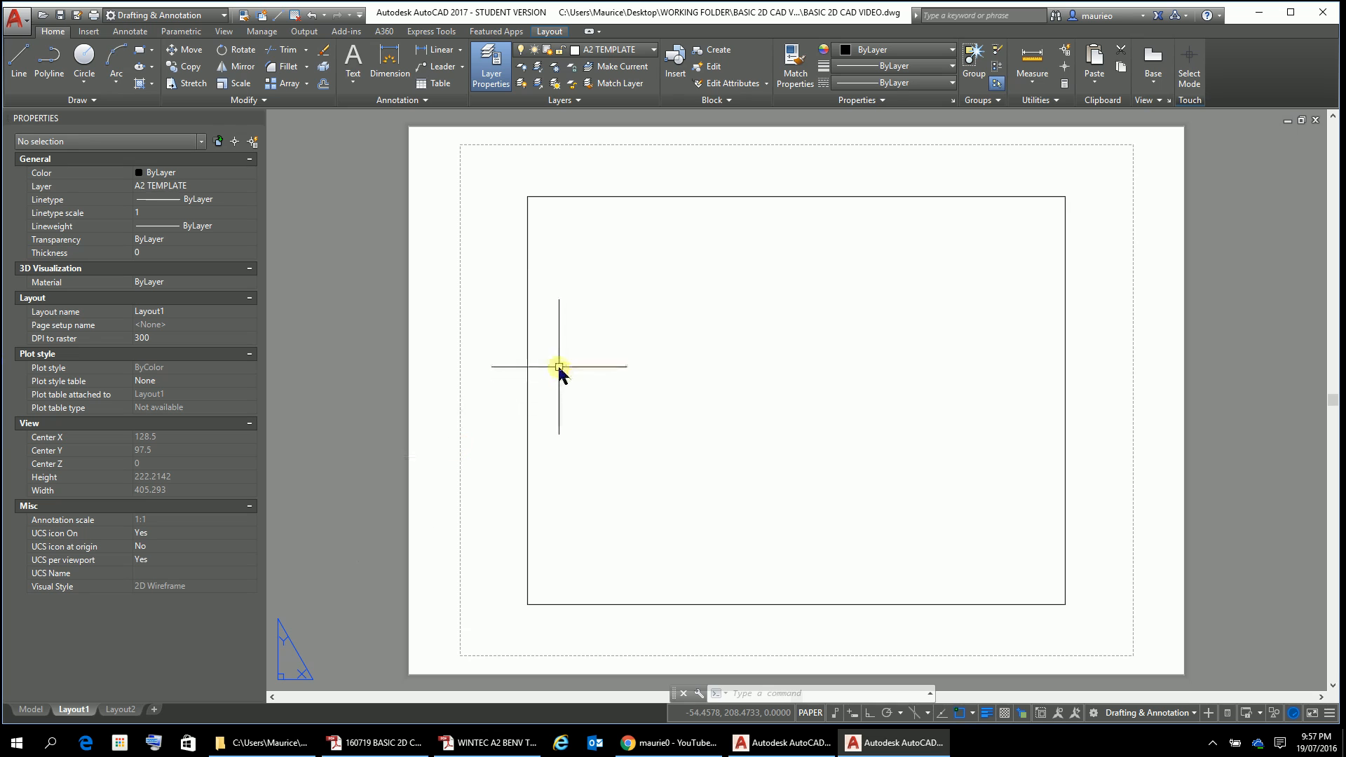
Step: Delete the existing viewport from Layout1 and rename the layout A2 LANDSCAPE
click(529, 355)
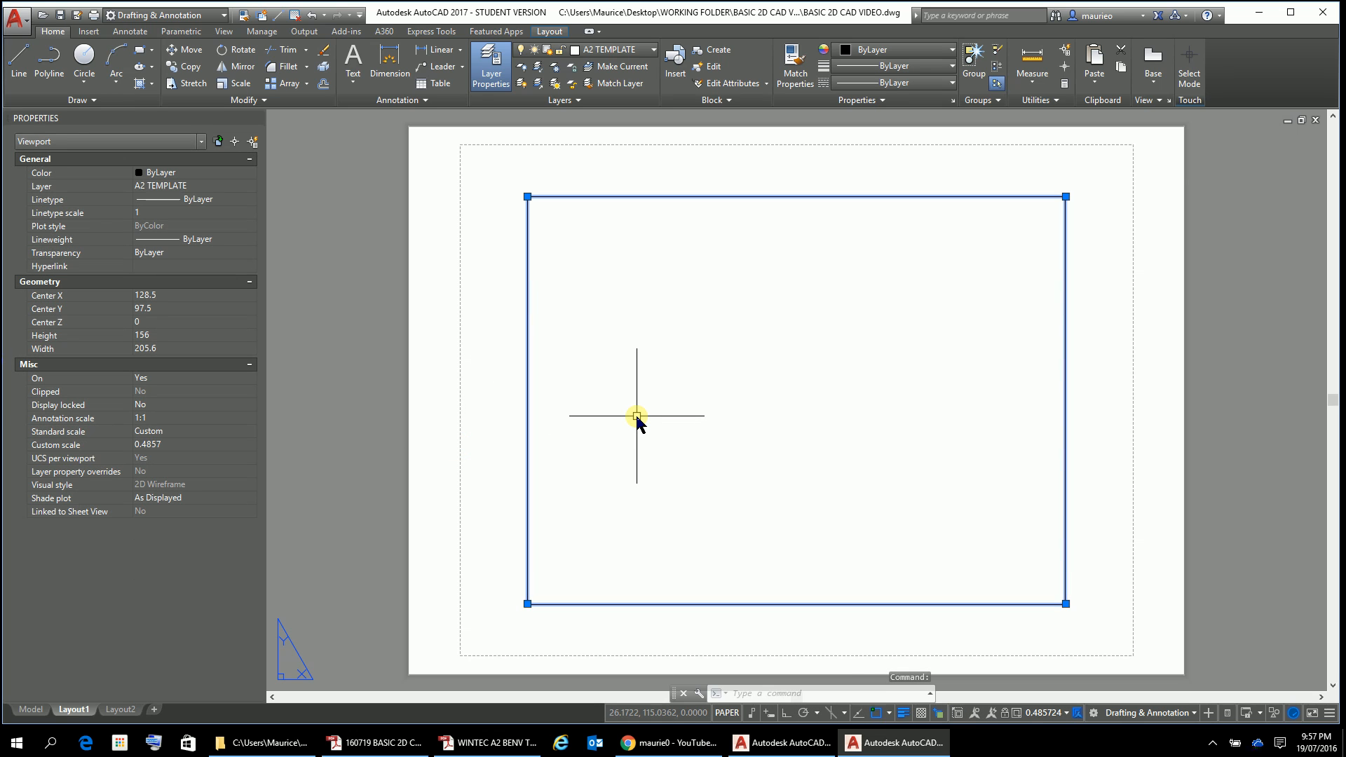
key(Delete)
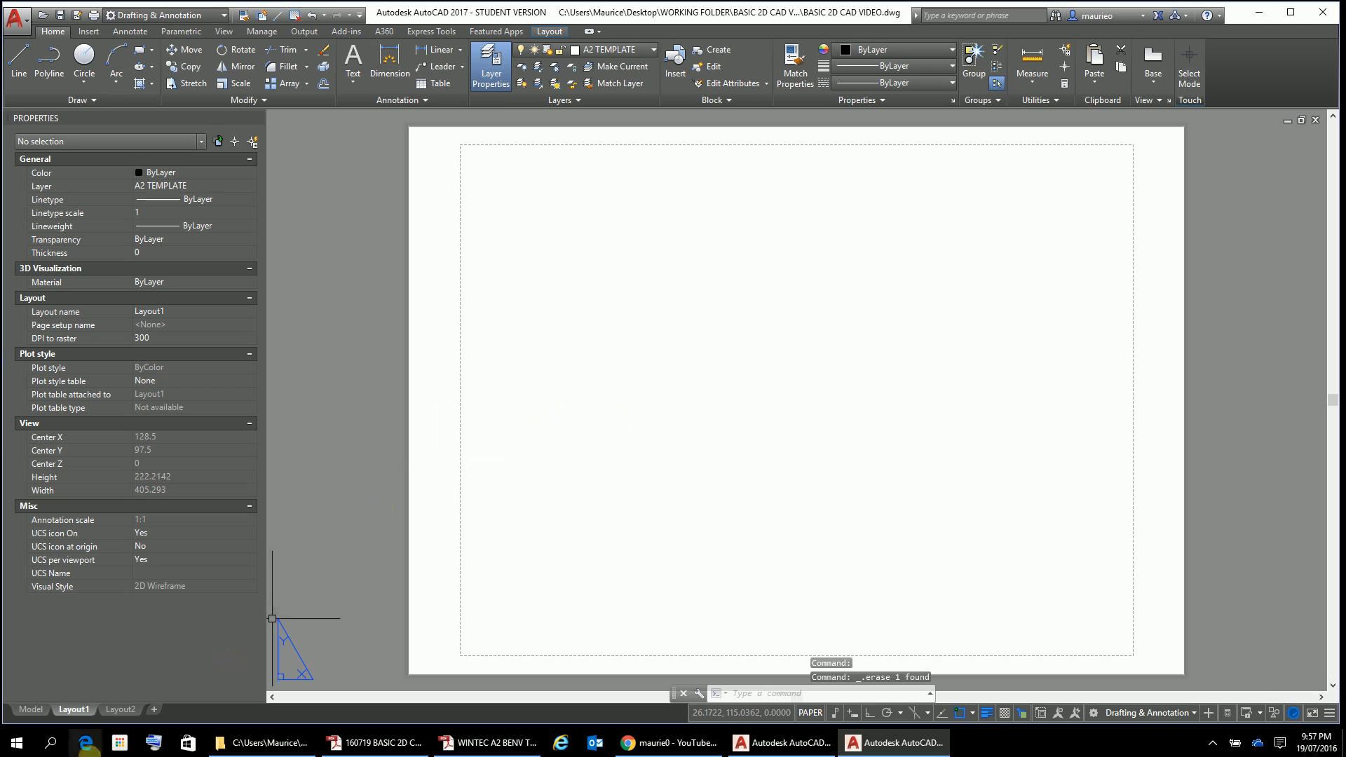
mouse_move(72, 717)
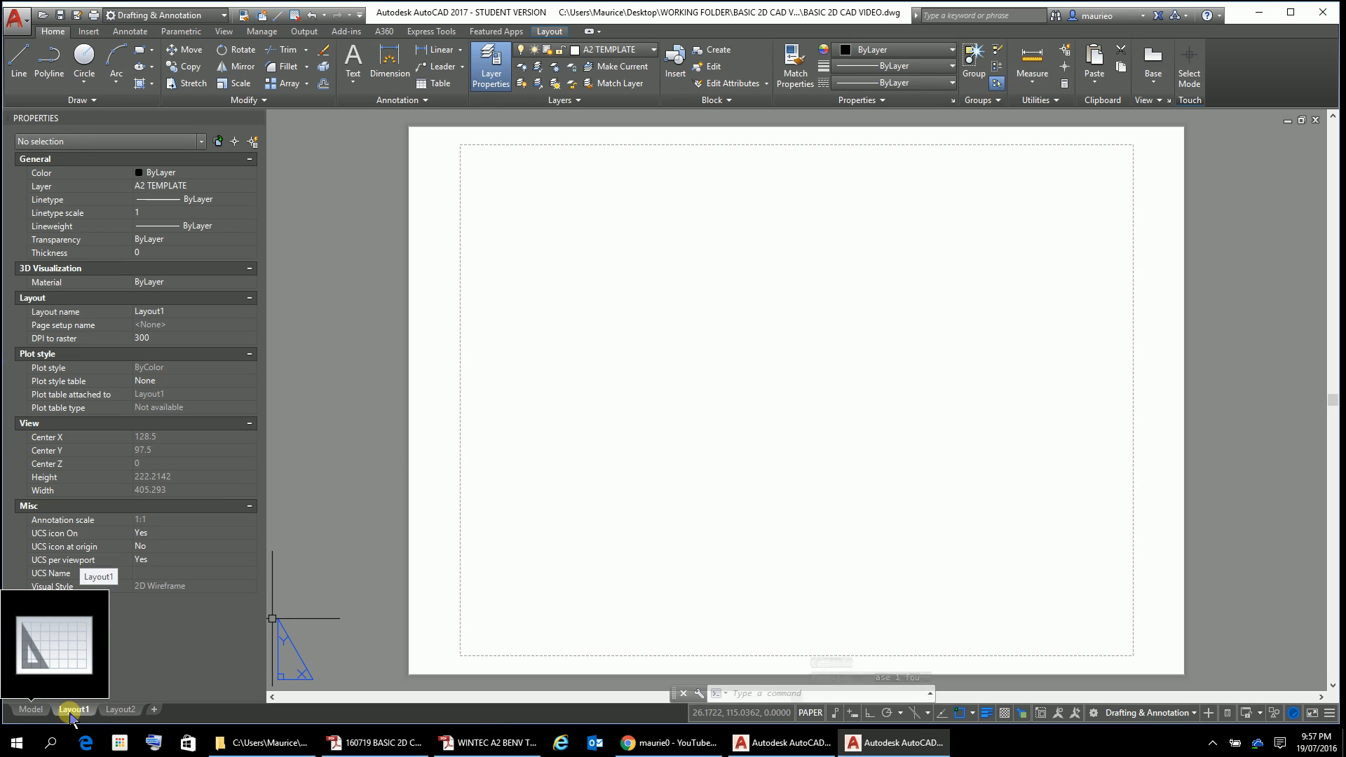
right_click(73, 712)
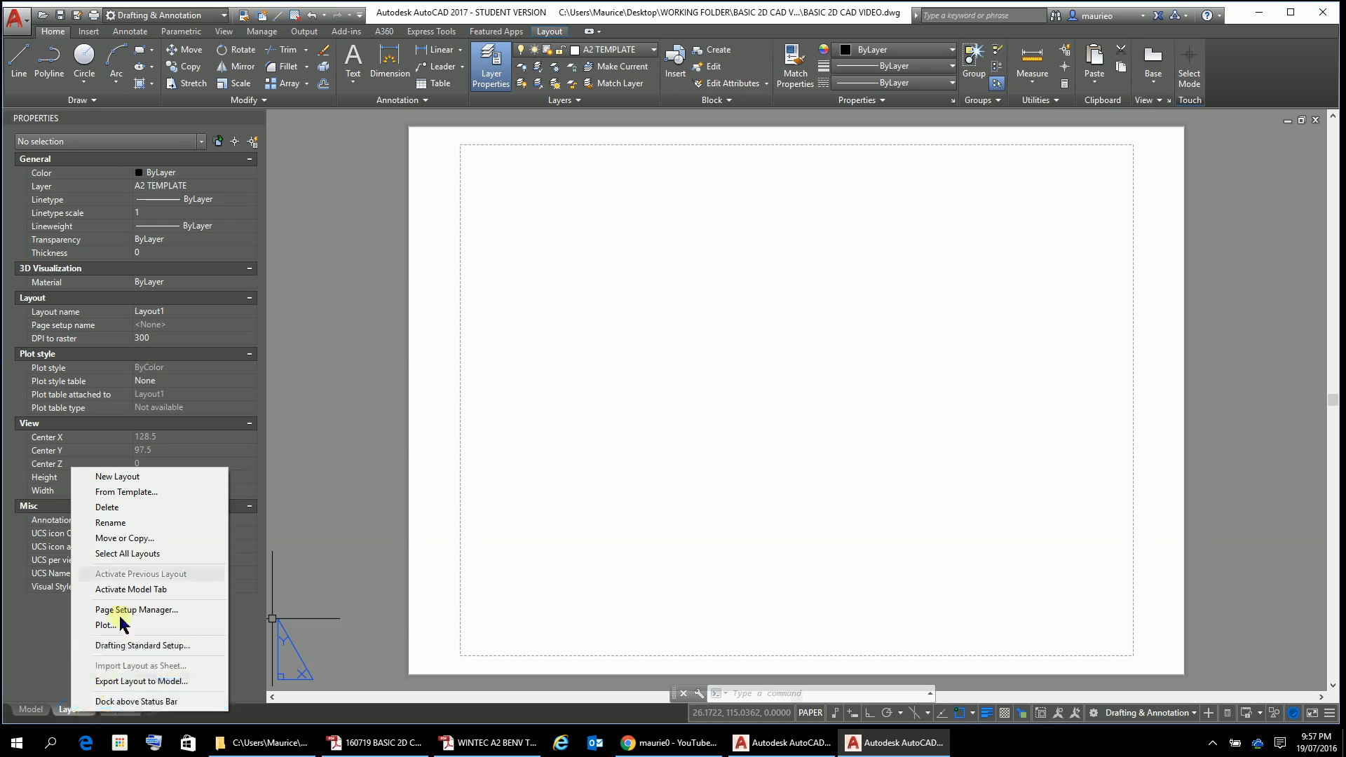
click(116, 522)
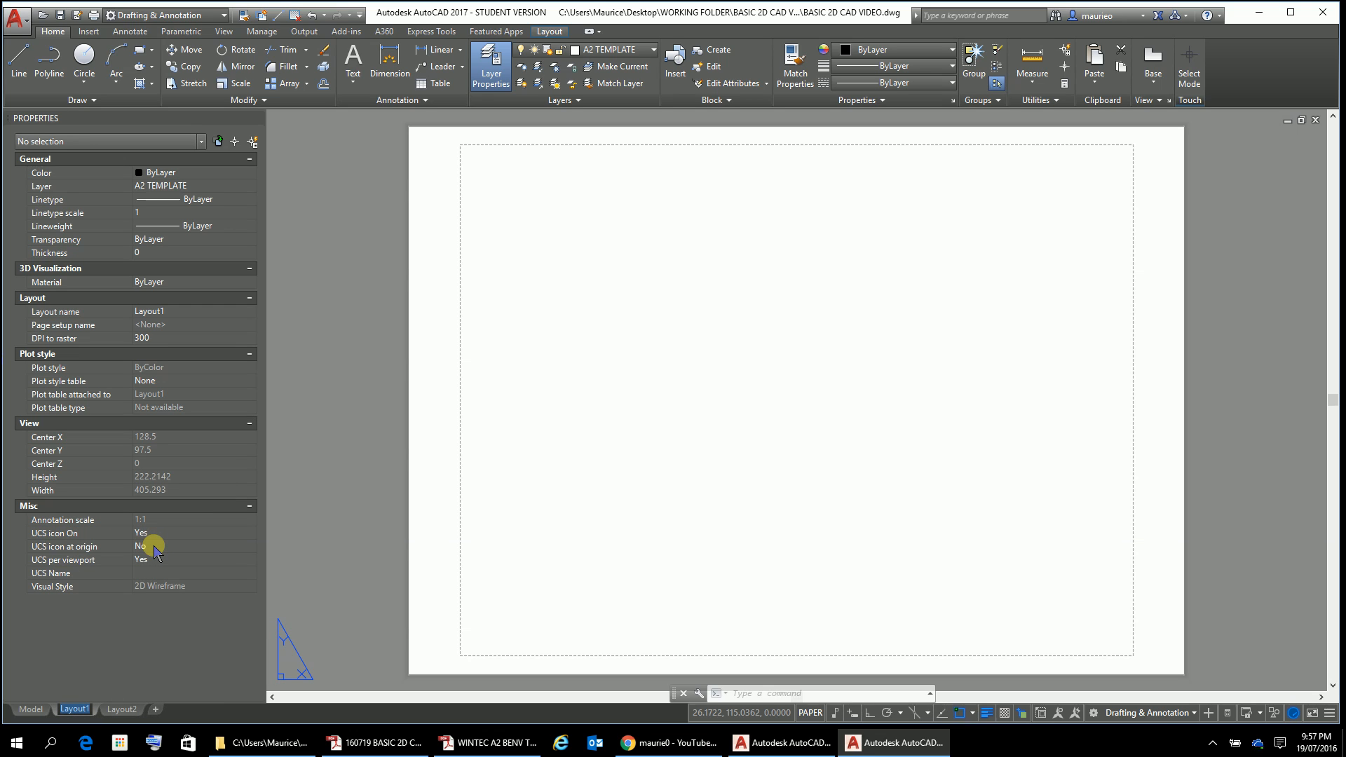
text(A2 LANDSC)
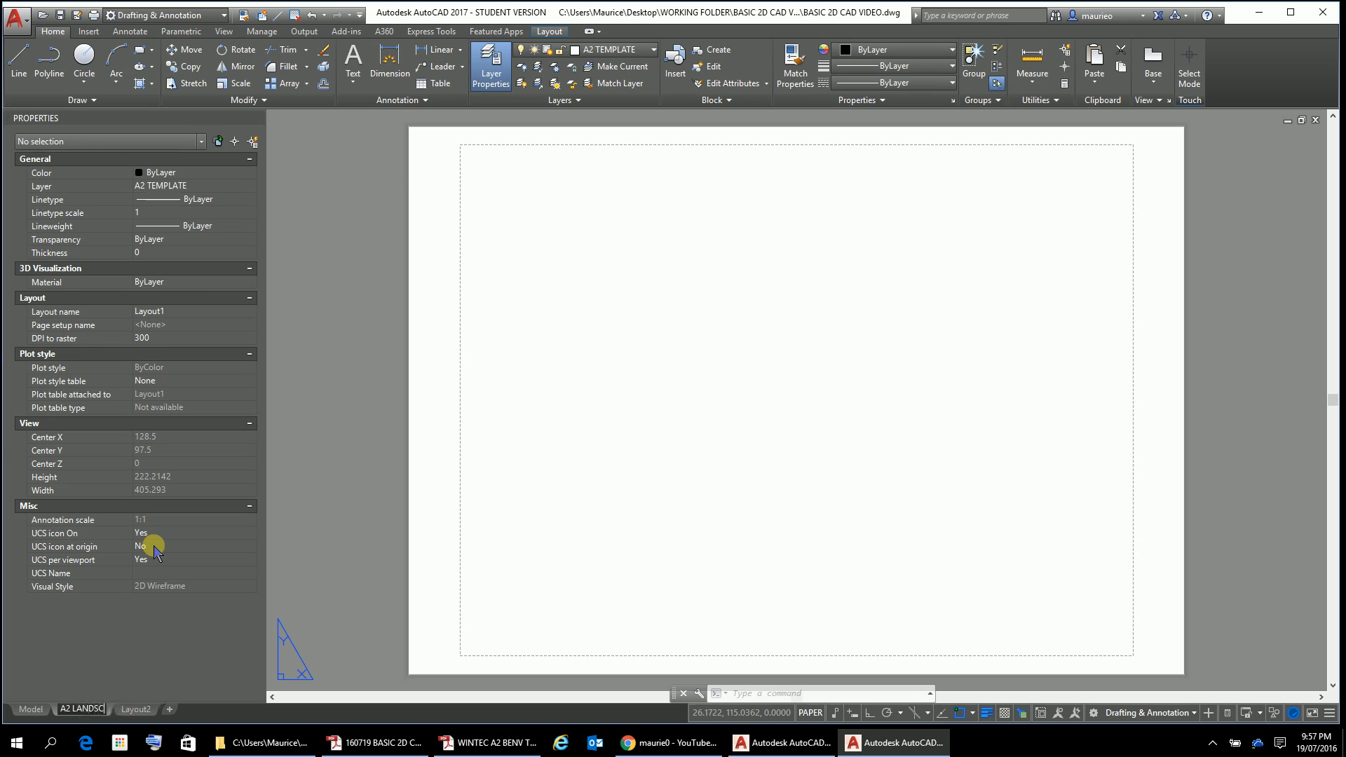
text(APE)
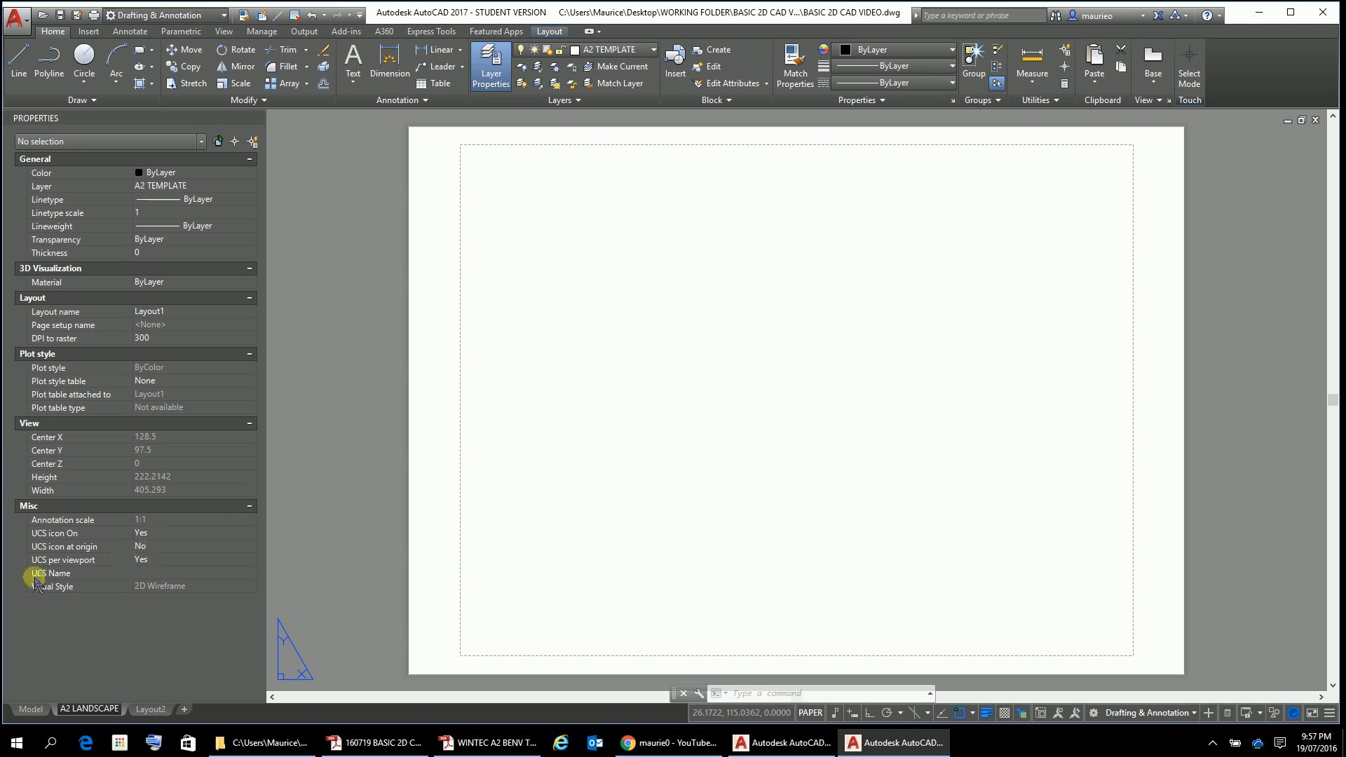
key(Return)
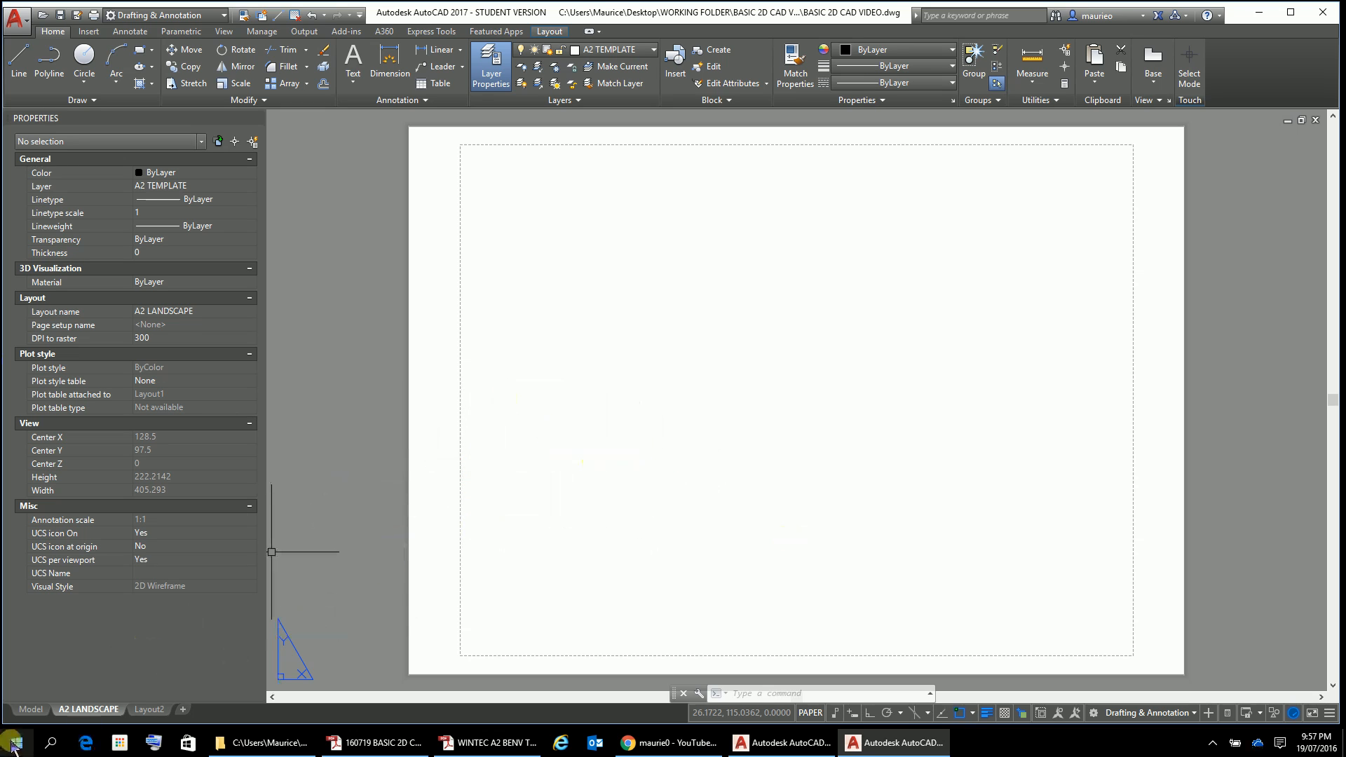
Step: Modify the A2 LANDSCAPE layout's page setup to use Adobe PDF as the plotter
mouse_move(80, 714)
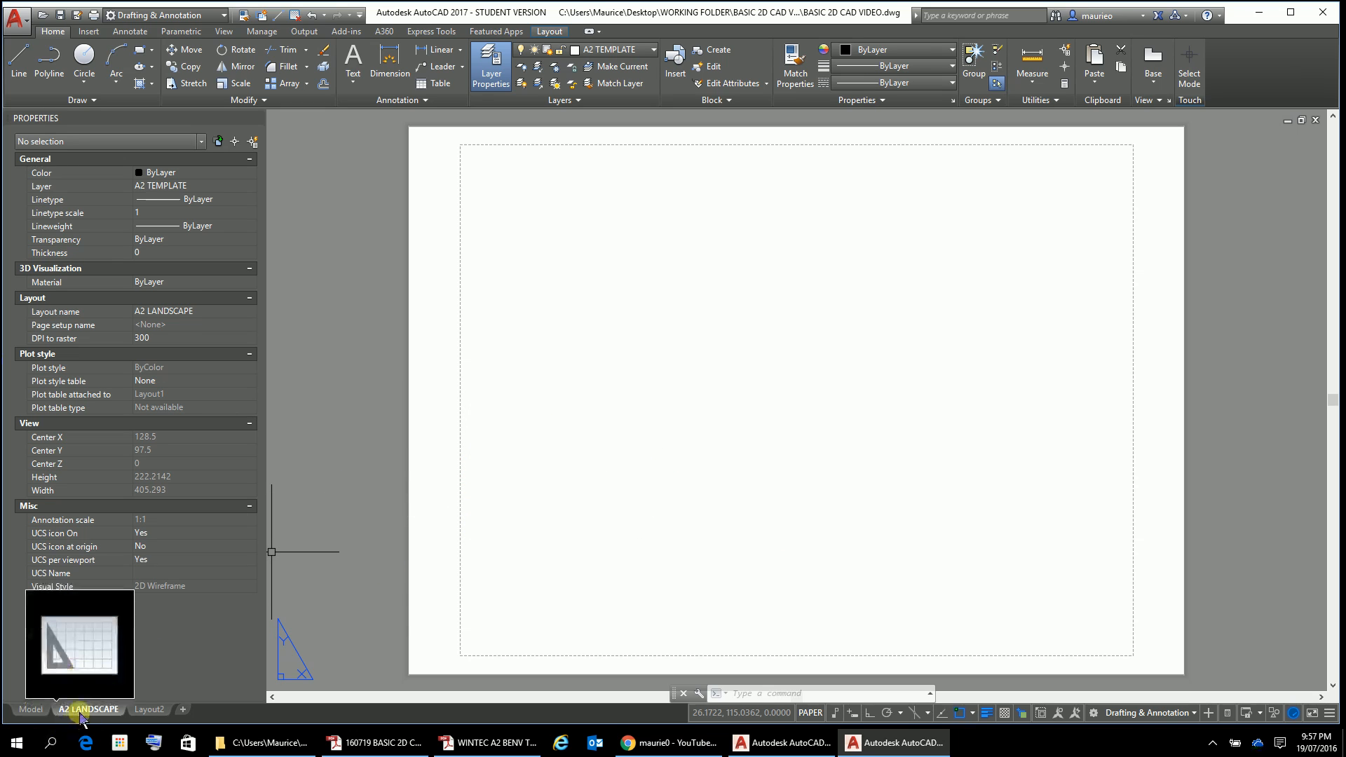
right_click(80, 714)
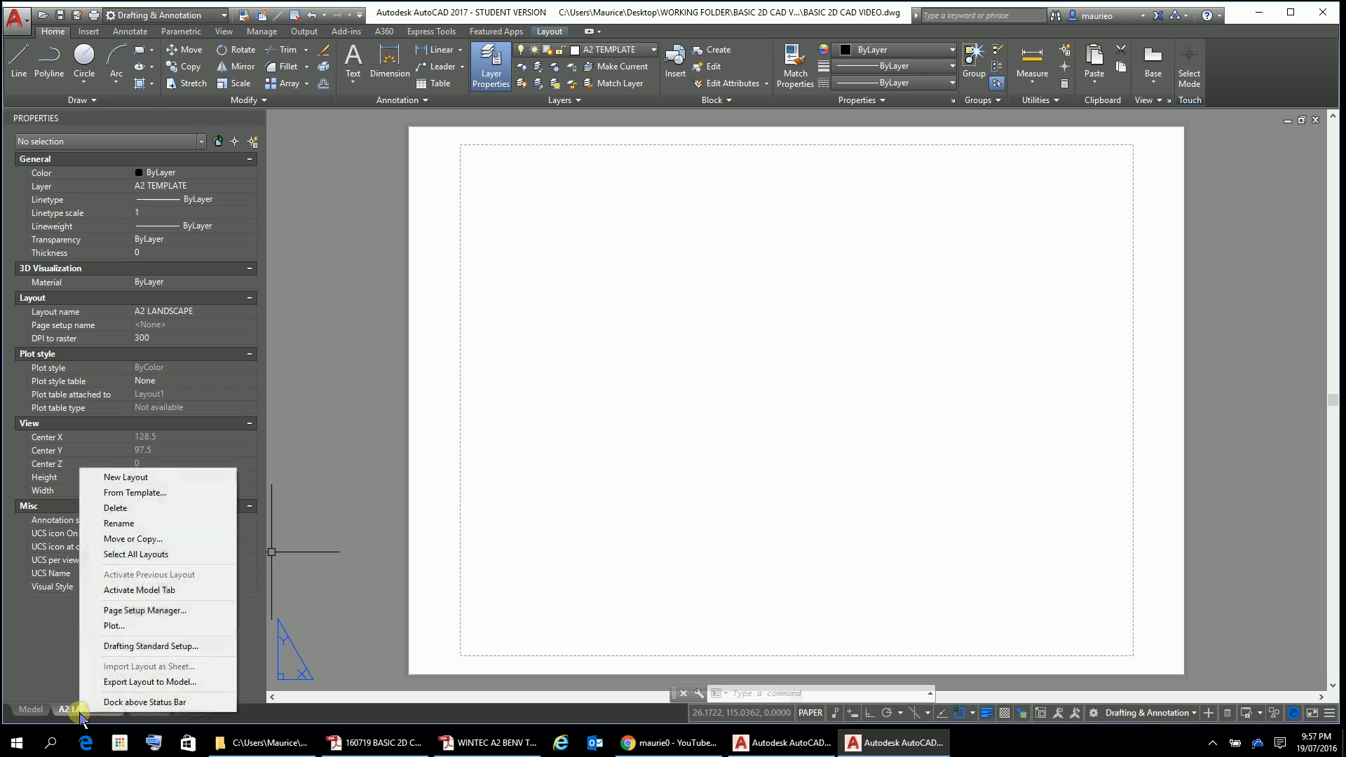
click(121, 612)
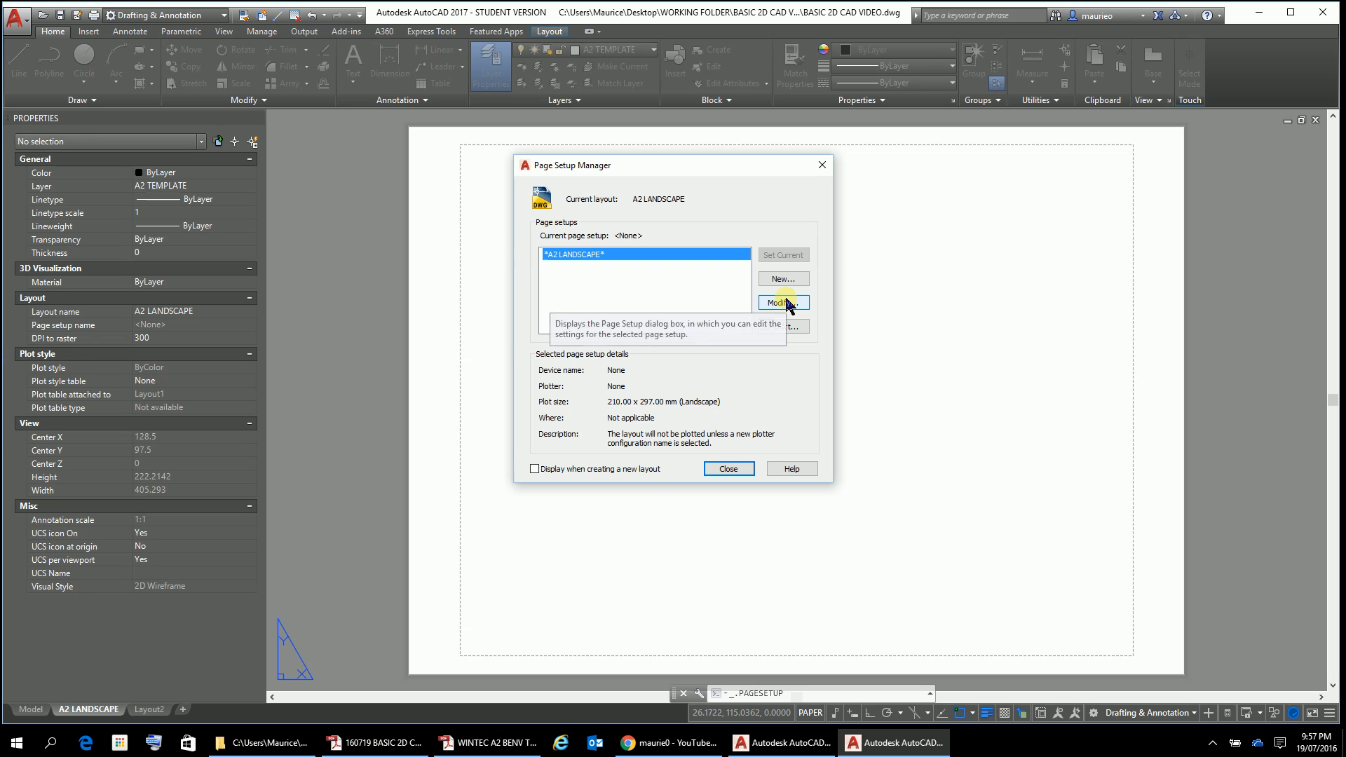
drag(691, 168, 736, 291)
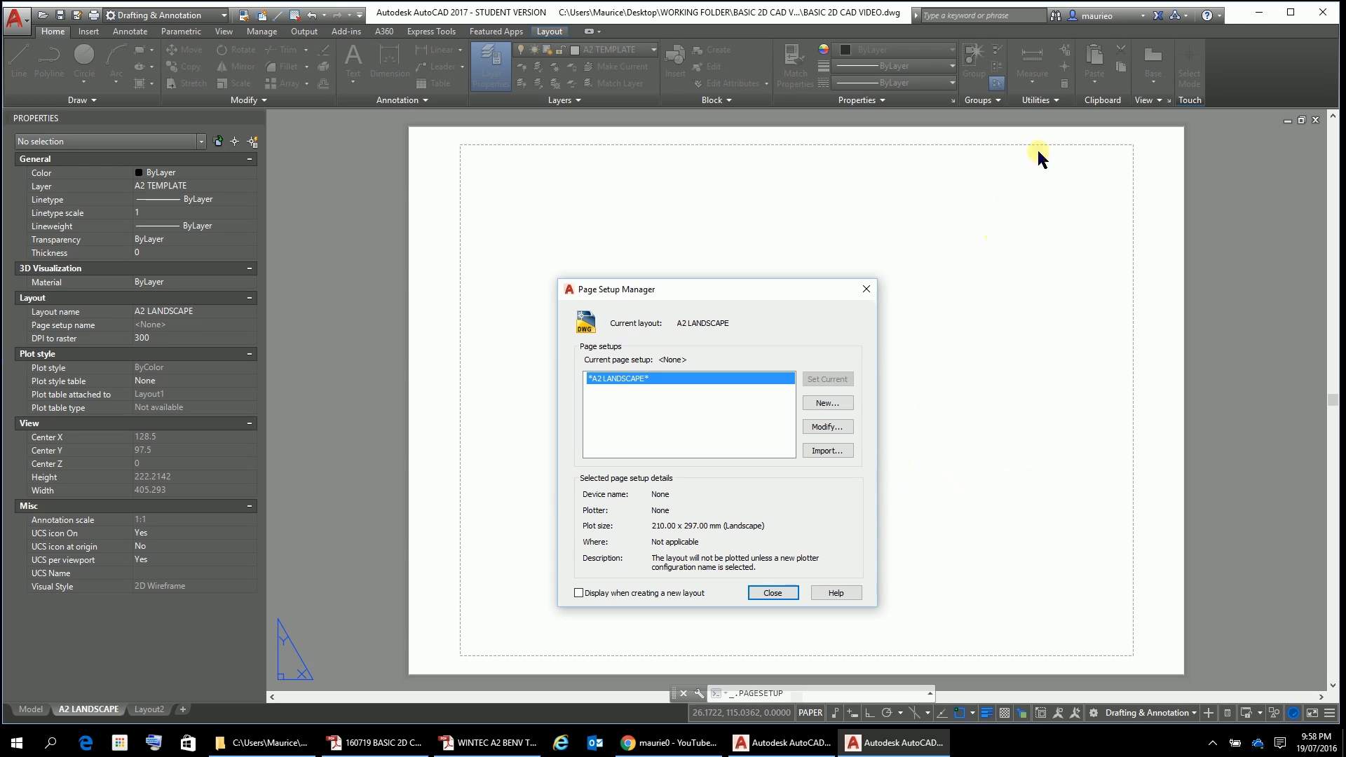
click(821, 427)
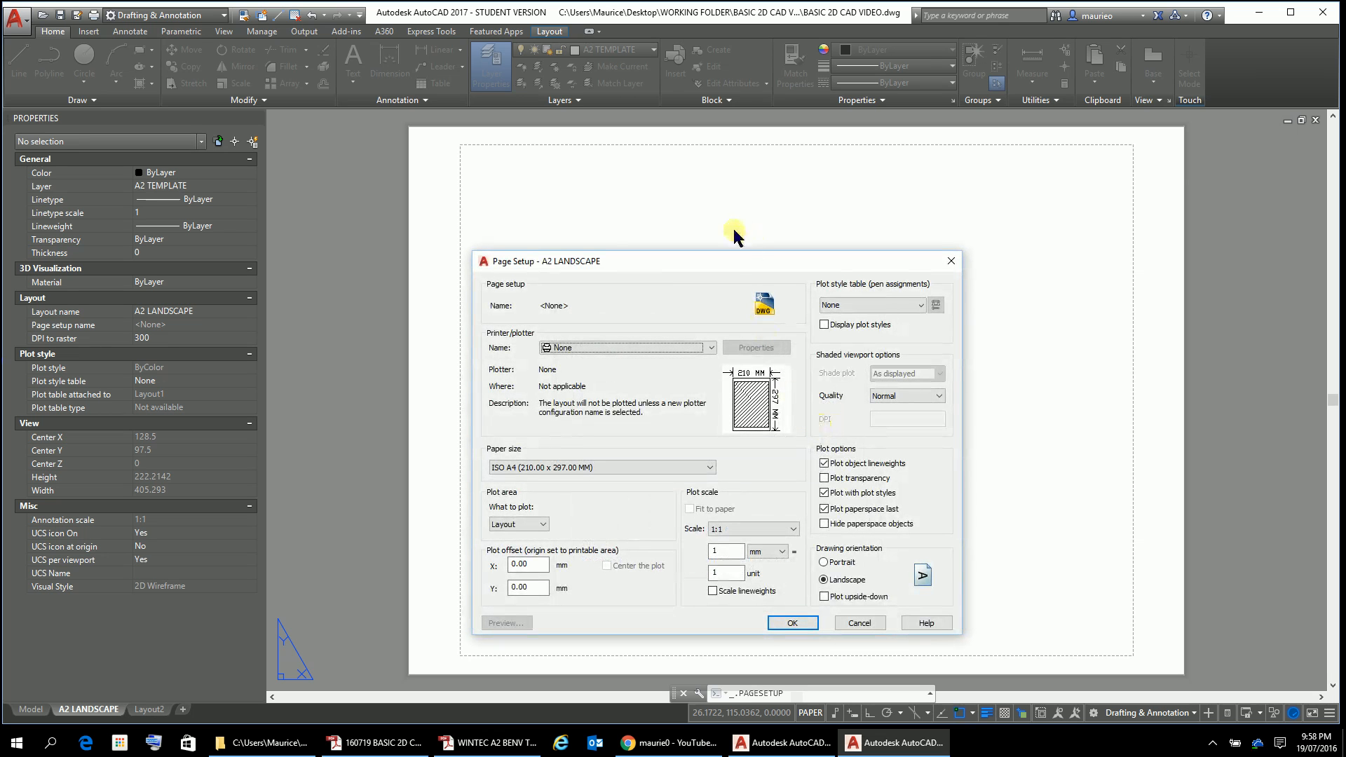
drag(729, 263, 737, 168)
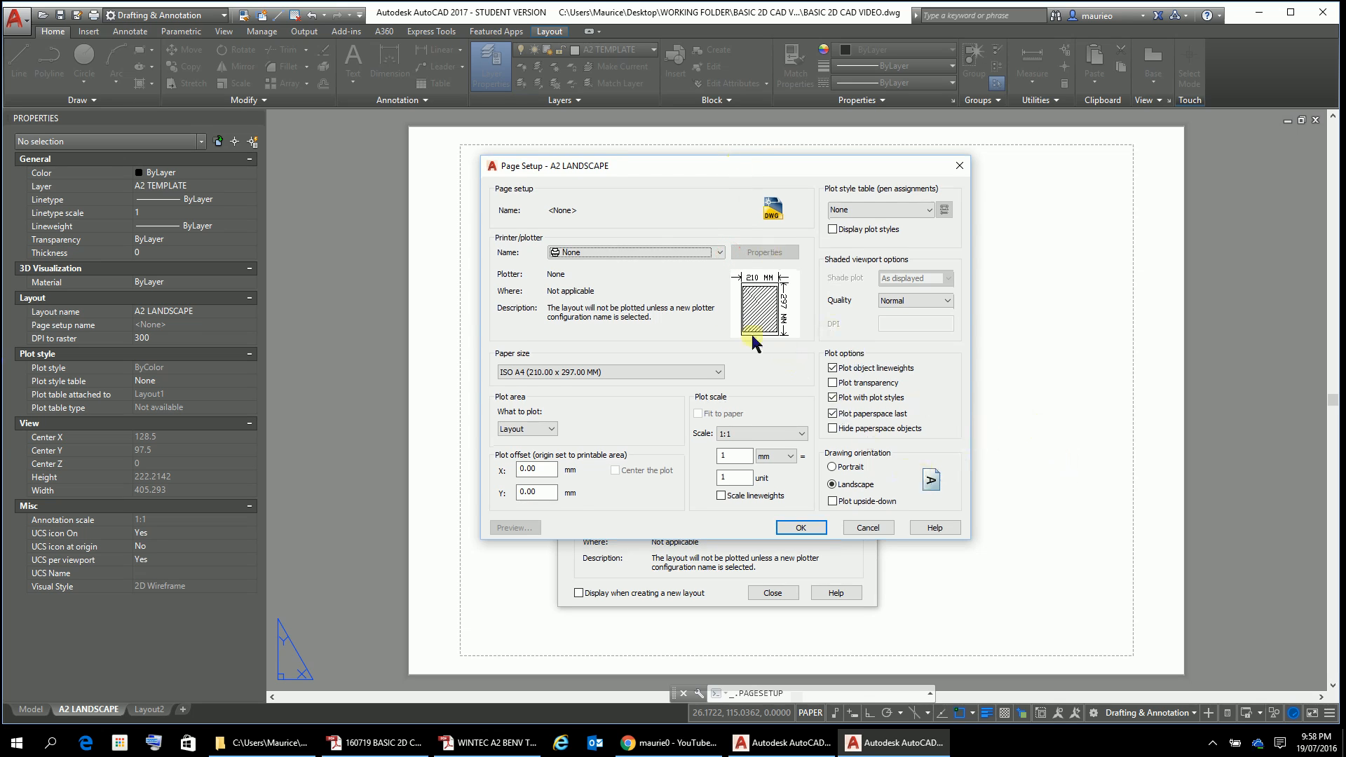
click(718, 254)
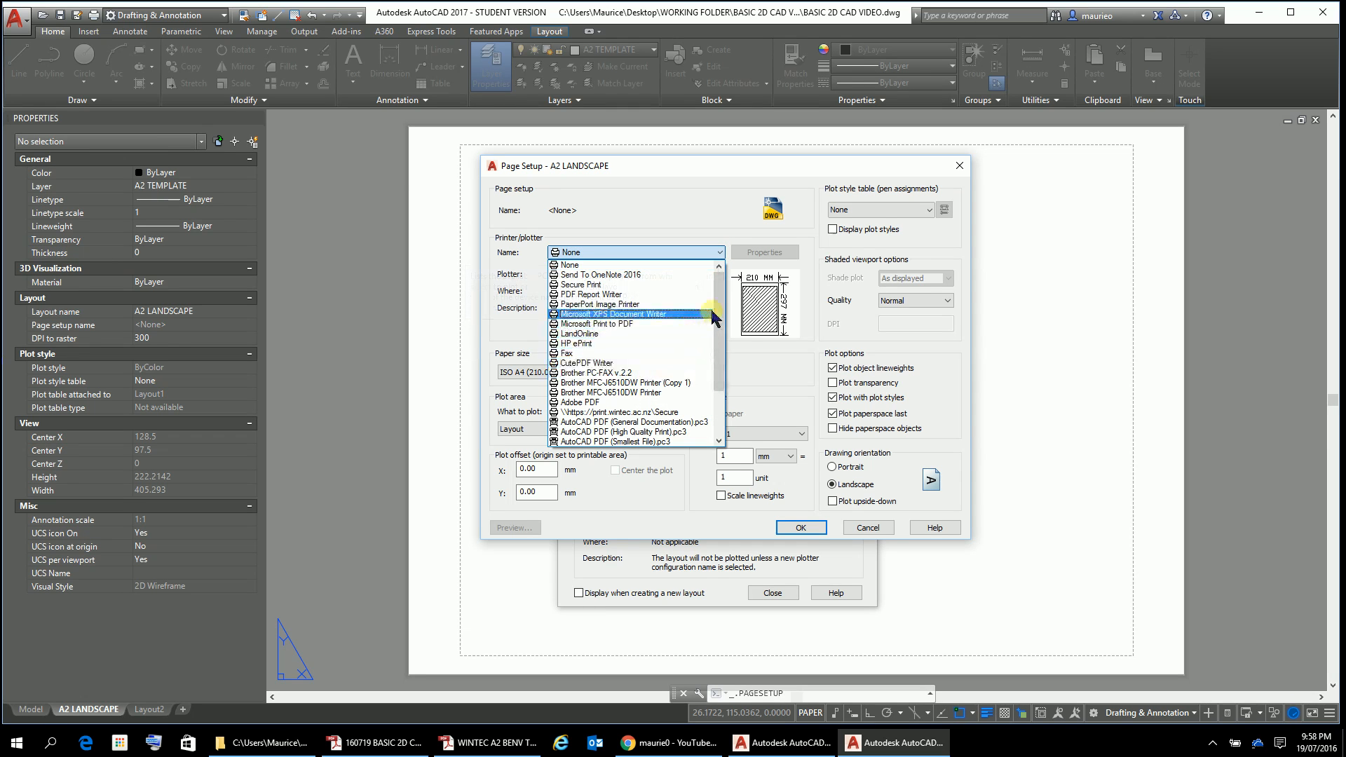
drag(720, 306, 719, 319)
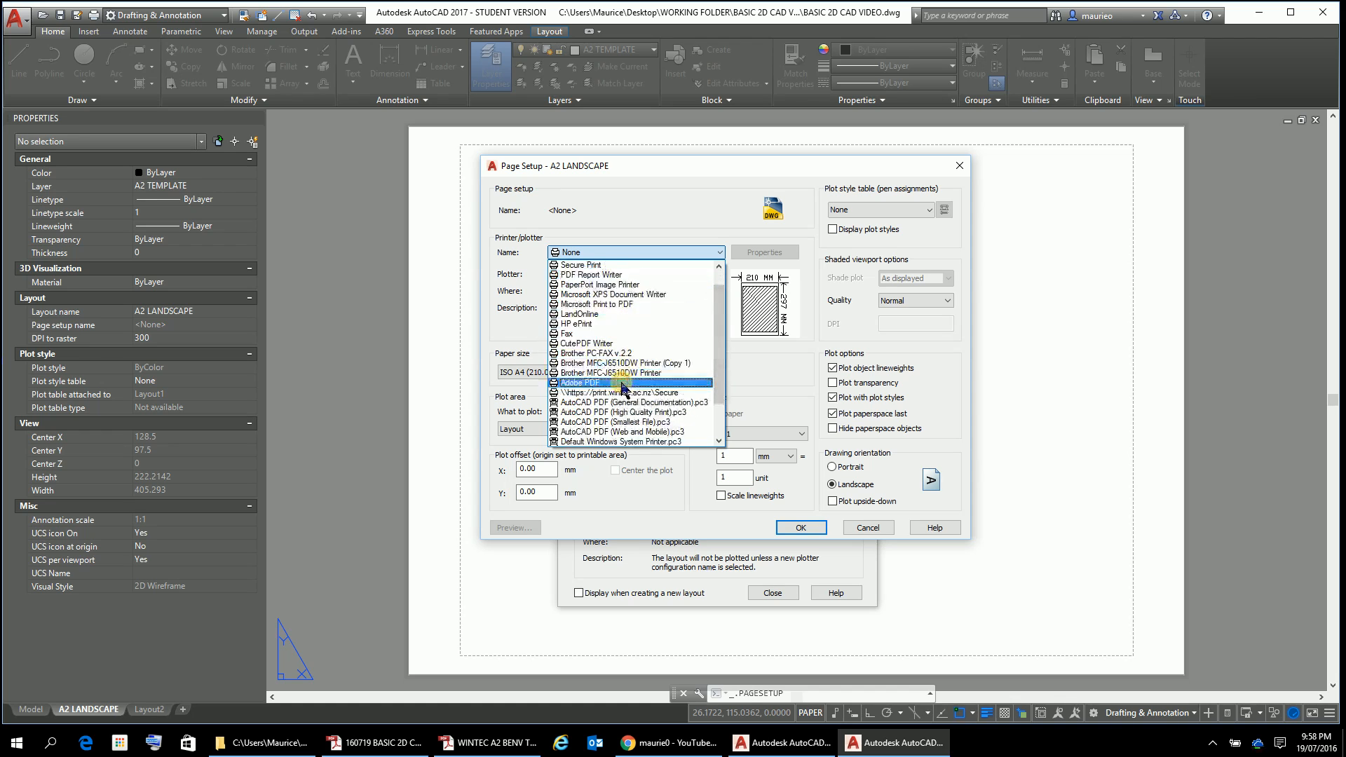
click(623, 385)
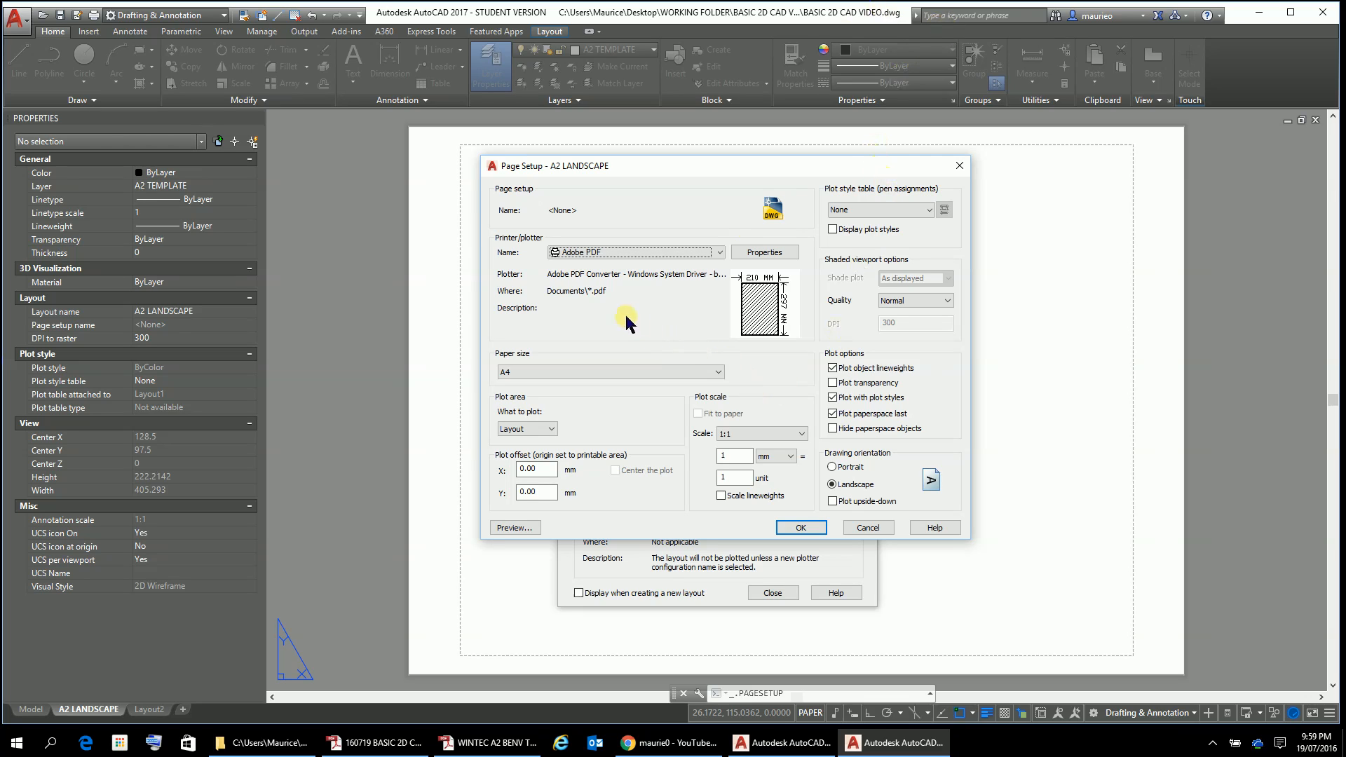
Step: Set the page setup's paper size to A2, accept it and close the Page Setup Manager
click(717, 373)
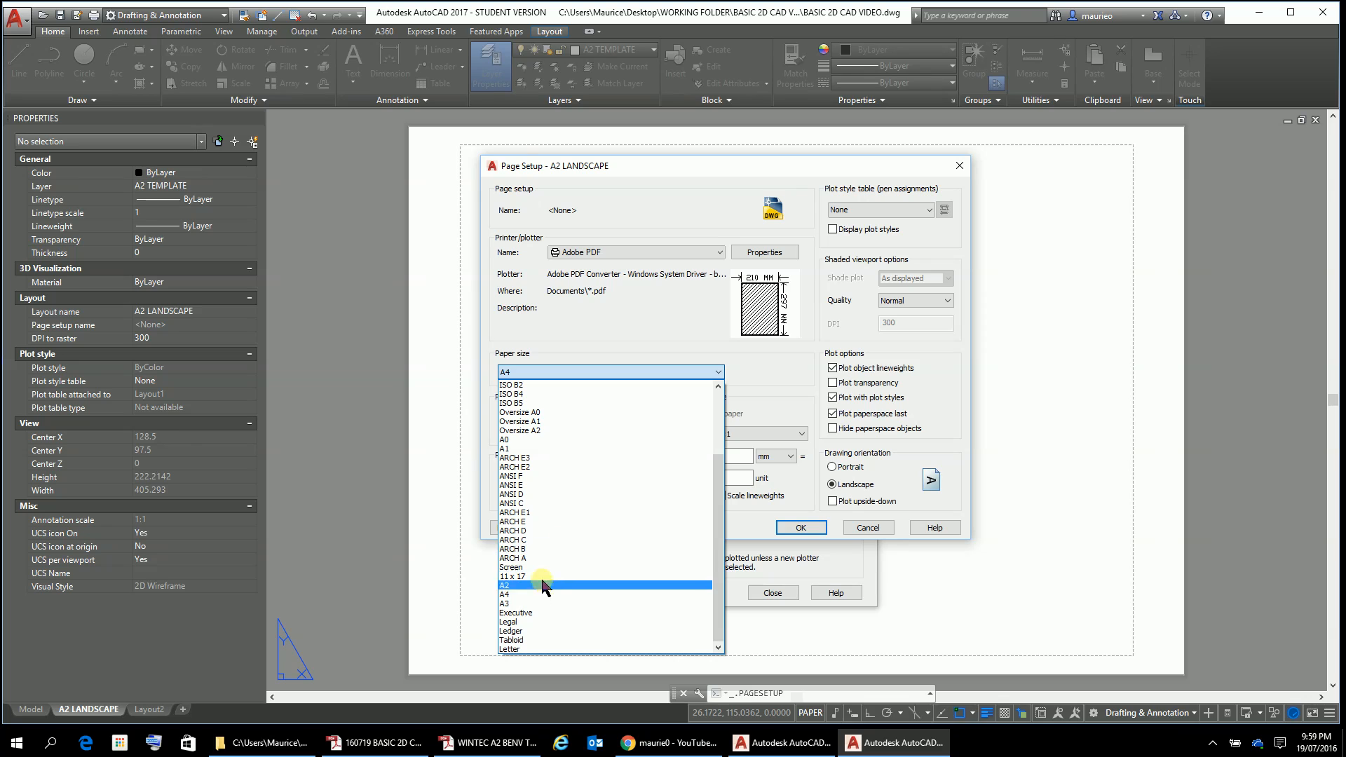
click(505, 585)
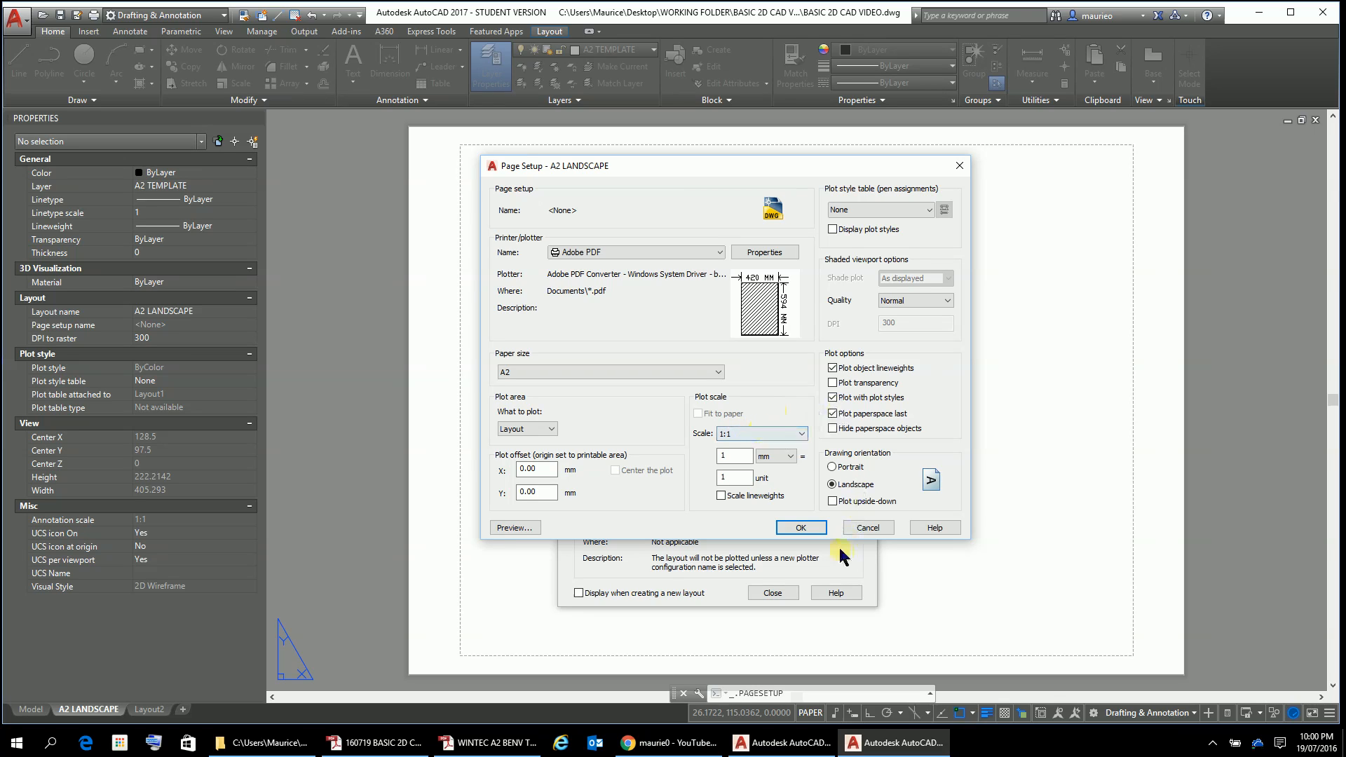
click(800, 528)
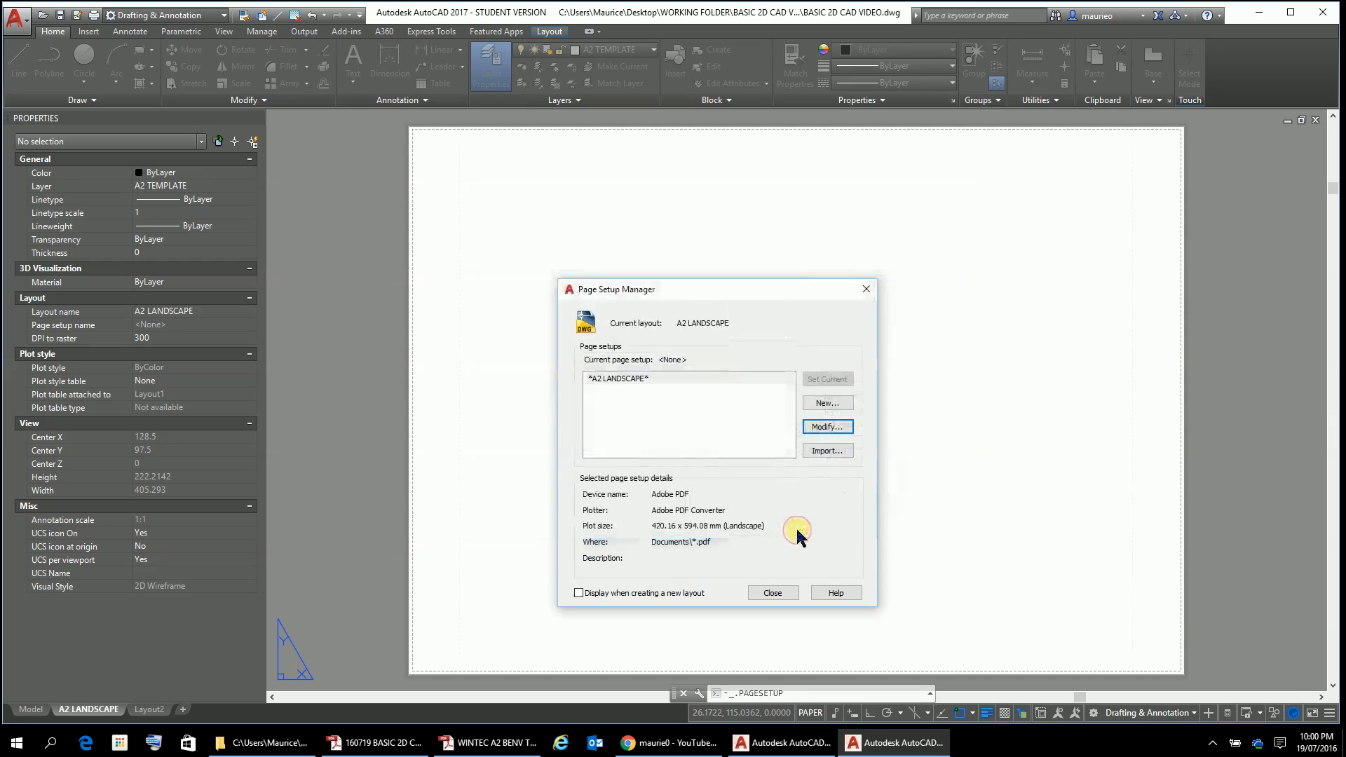
click(782, 594)
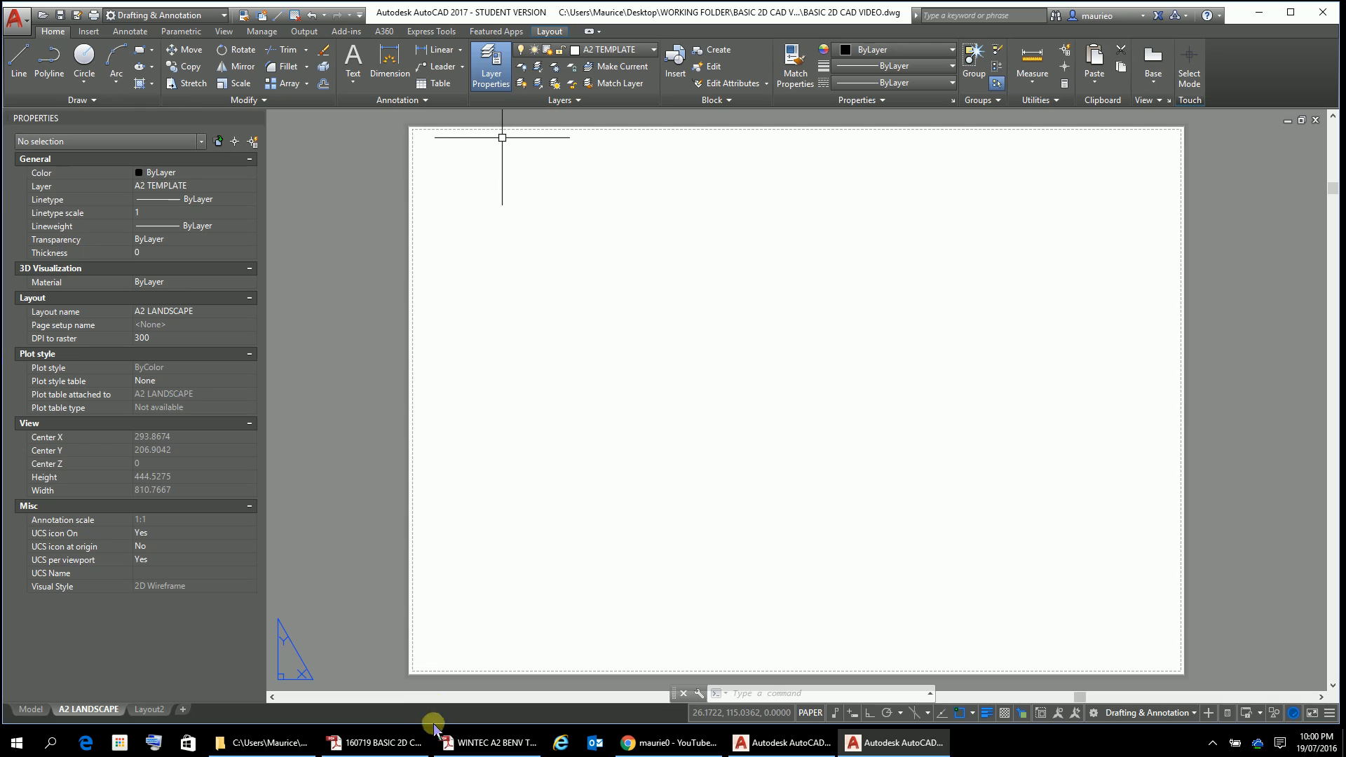
Step: Switch to WINTEC A2 BENV TEMPLATE A2 LAND.pdf in Acrobat and examine the border's left margin dimension at 100% before returning to the full page
mouse_move(468, 754)
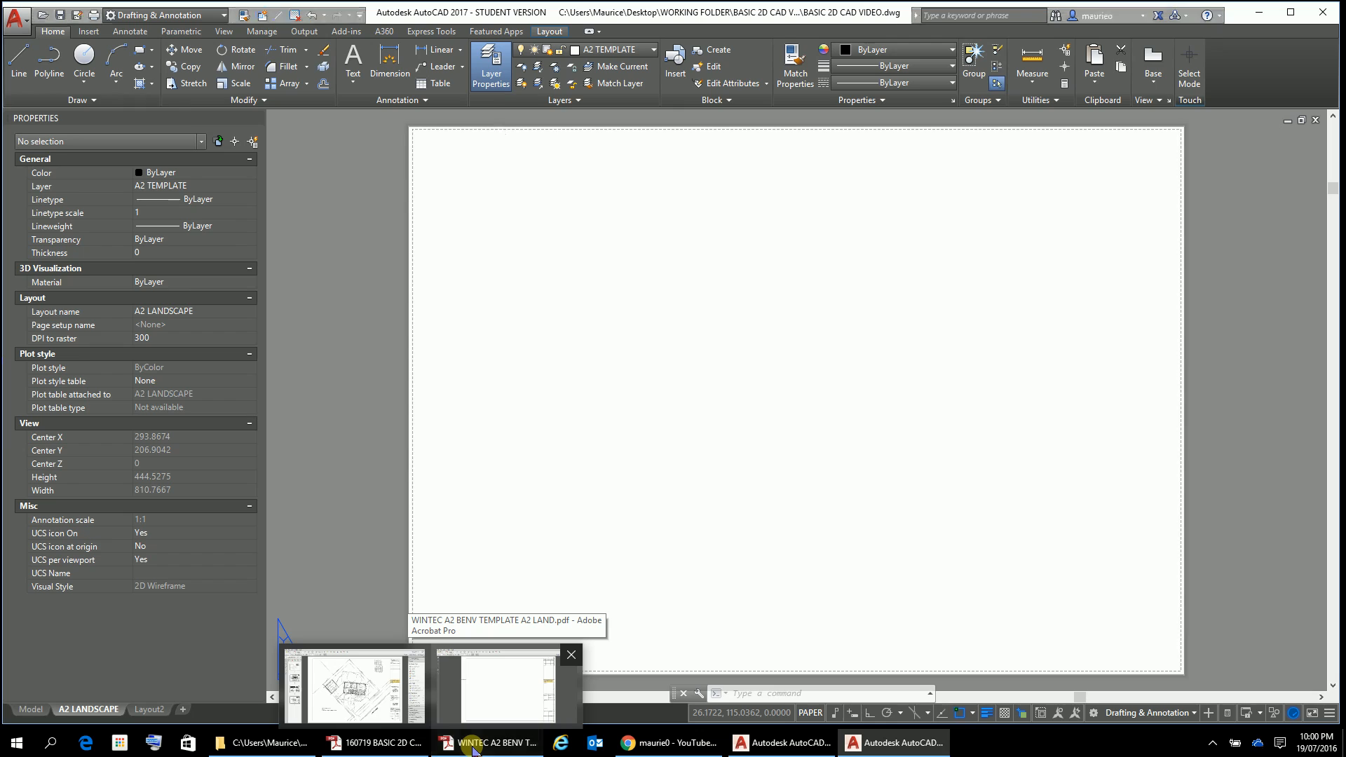
click(474, 748)
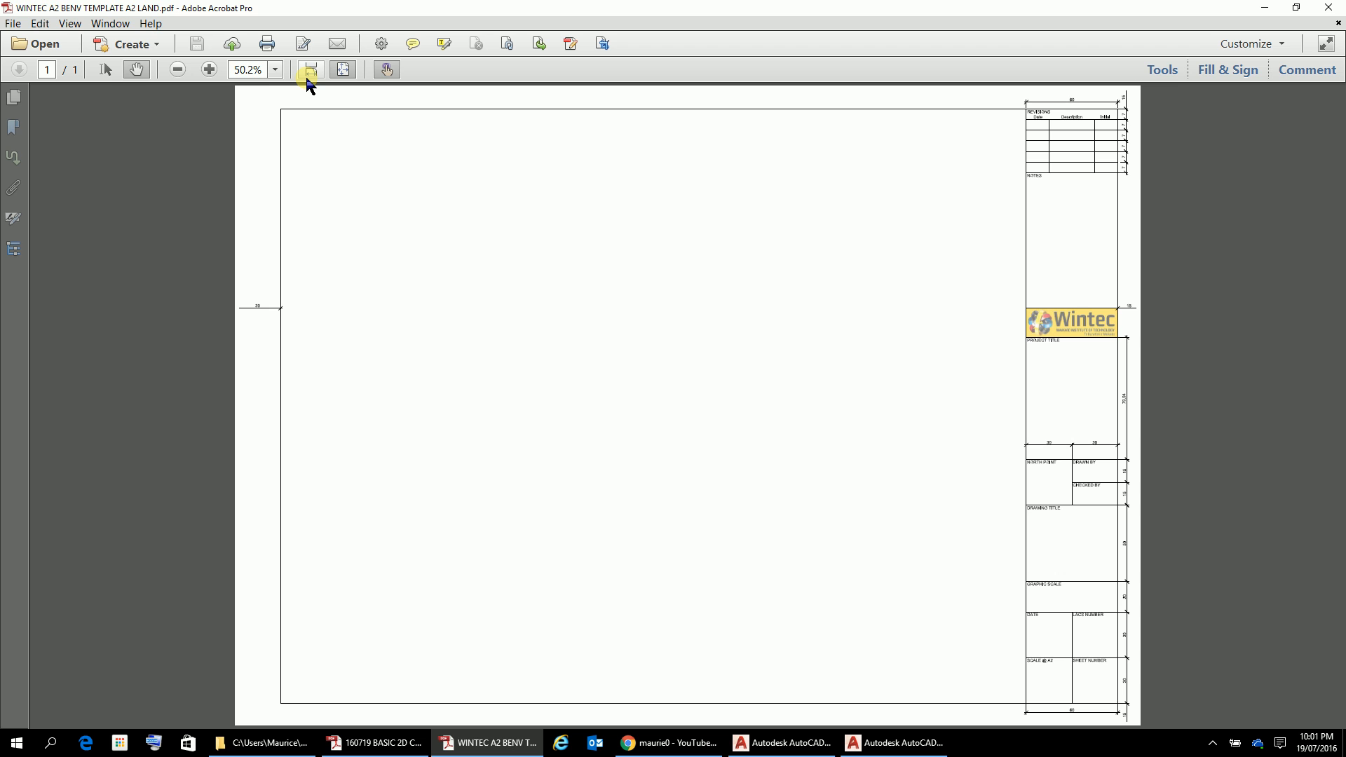
click(275, 70)
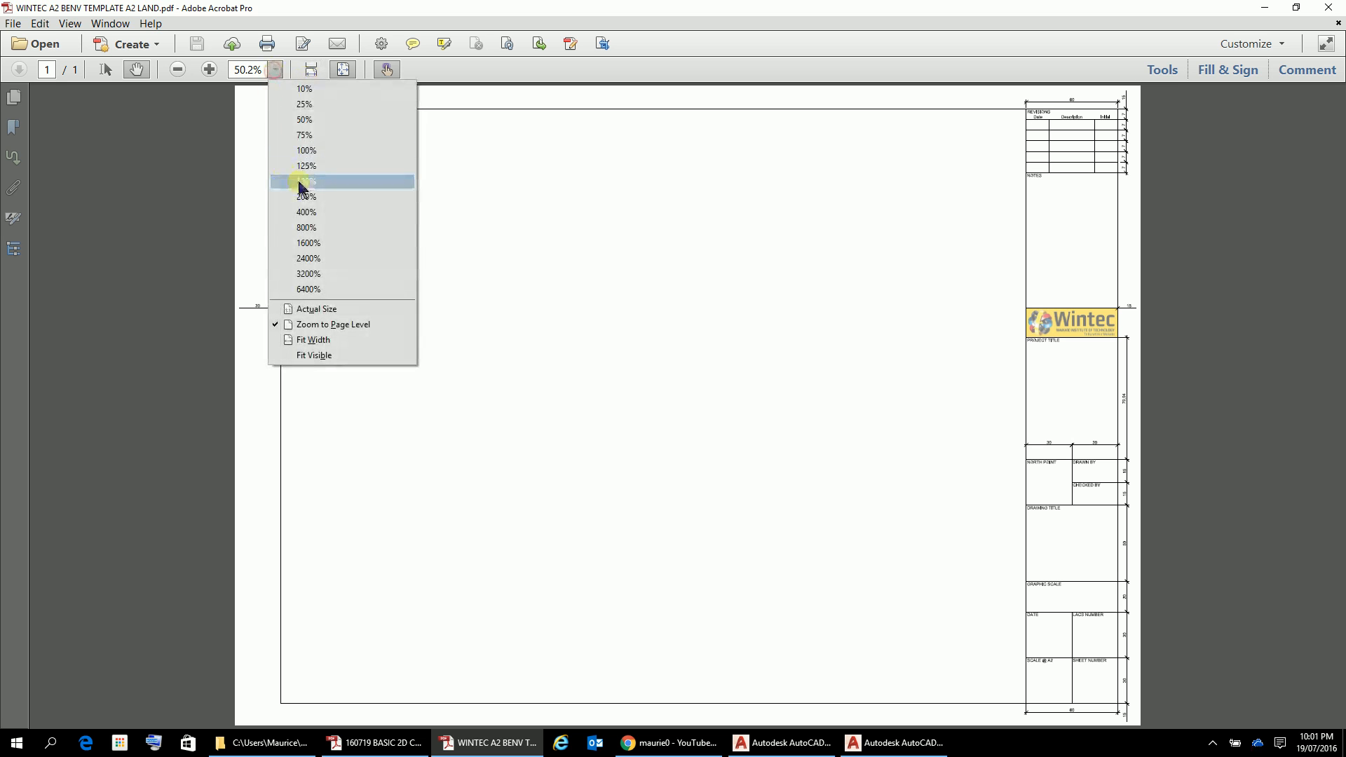
click(307, 149)
drag(253, 512, 428, 514)
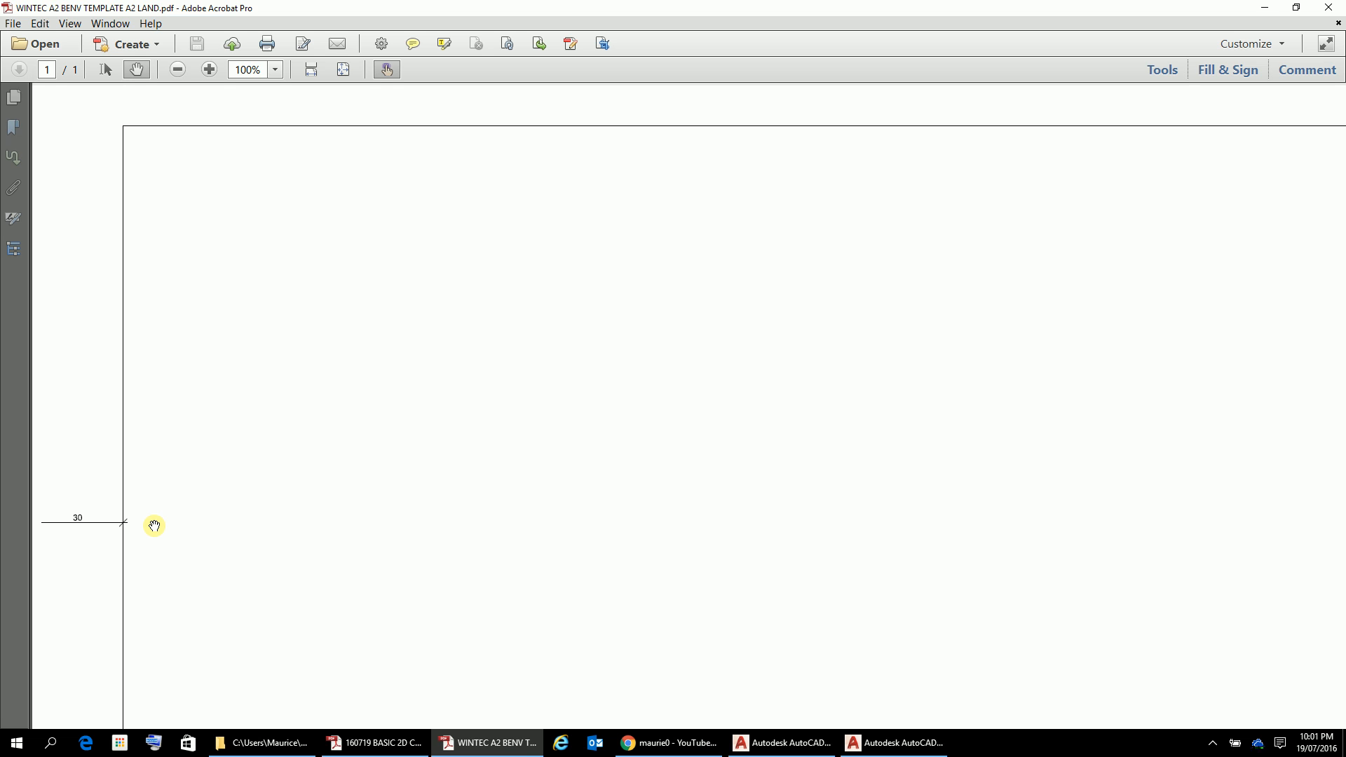
key(ctrl+0)
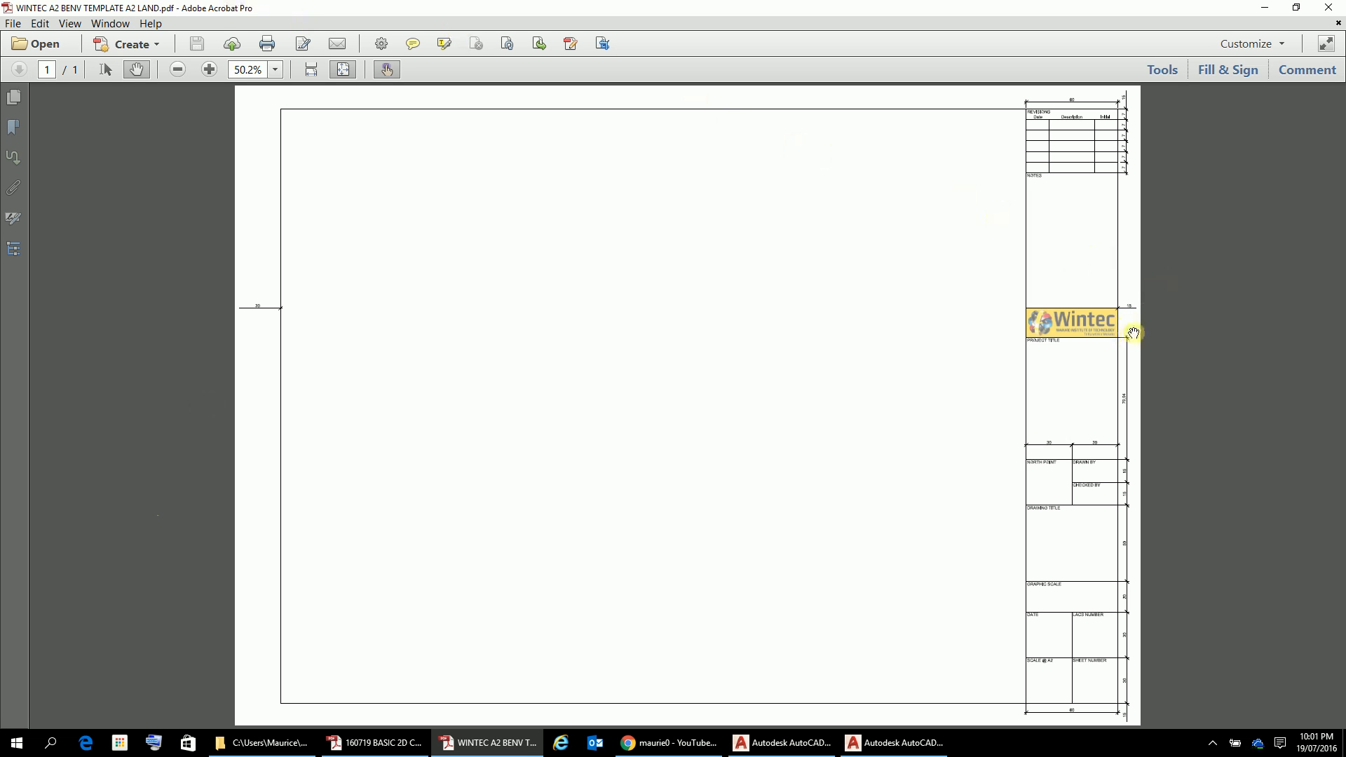
Step: Magnify the reference PDF to 150% and examine the title block's lower cells and the width dimension beneath them
click(209, 69)
click(209, 69)
click(209, 69)
click(209, 69)
click(209, 69)
drag(1101, 468, 799, 424)
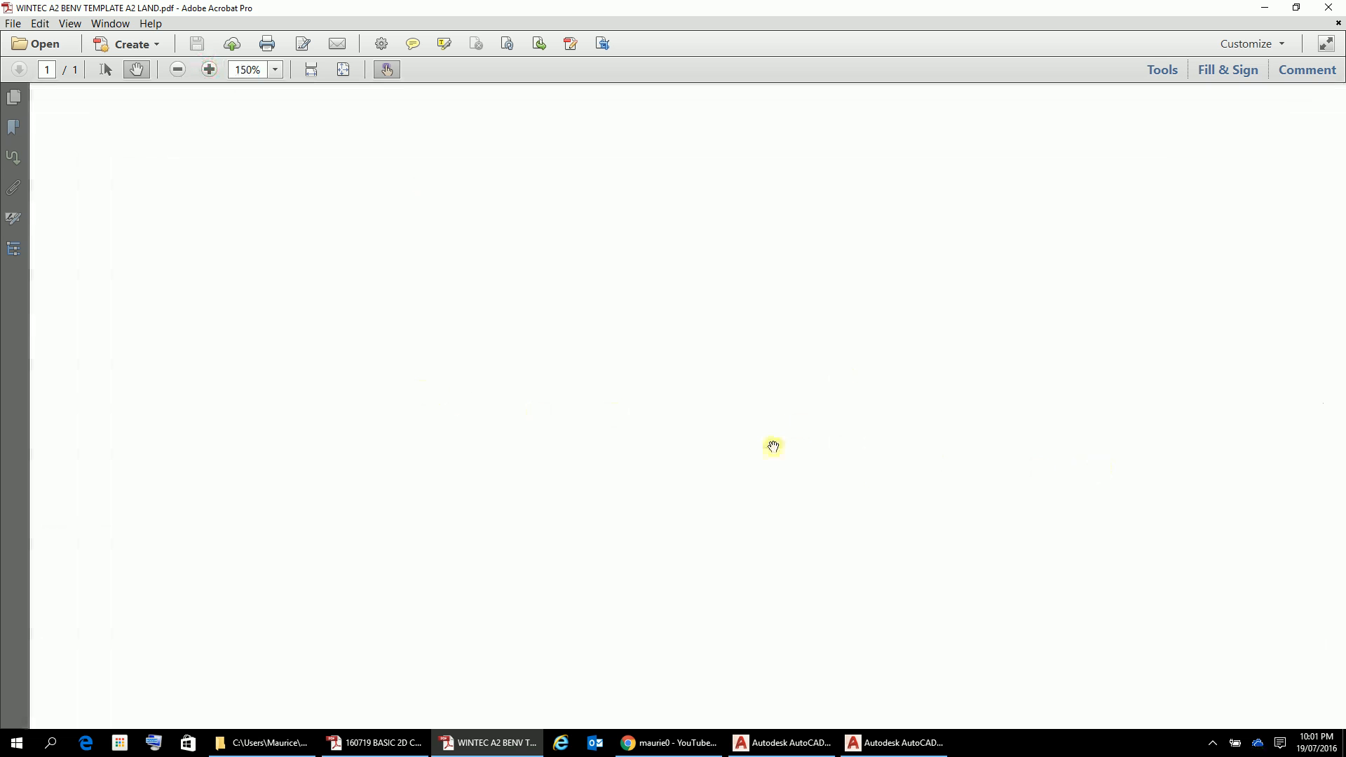
drag(1254, 599, 538, 559)
mouse_move(885, 627)
mouse_down()
mouse_move(863, 624)
mouse_move(823, 340)
mouse_move(776, 279)
mouse_up()
drag(716, 559, 730, 225)
drag(729, 514, 755, 170)
drag(760, 454, 772, 225)
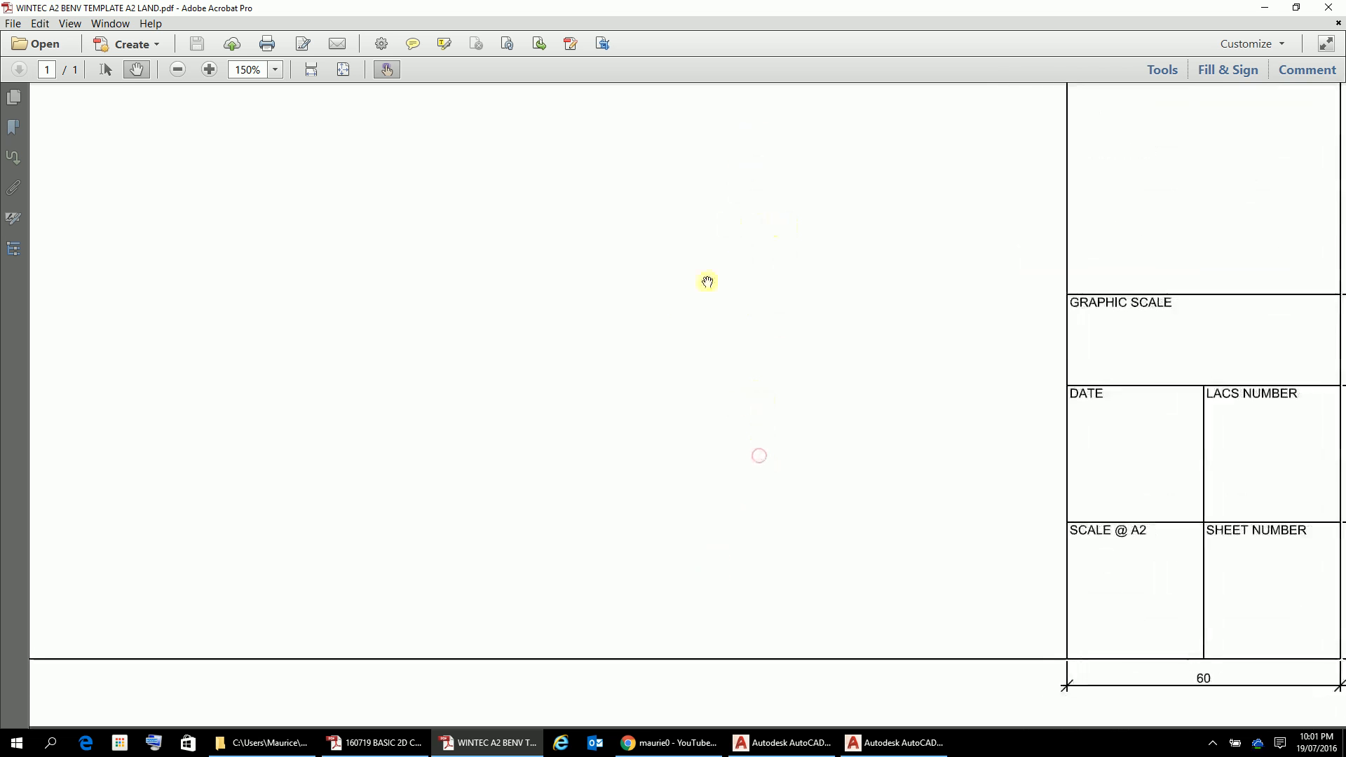
Step: Examine the upper-left corner of the sheet border in the PDF, then return to the full-page view
drag(402, 355, 771, 416)
drag(502, 388, 937, 385)
drag(571, 357, 953, 357)
mouse_move(858, 360)
mouse_down()
mouse_move(873, 343)
mouse_move(793, 484)
mouse_up()
drag(857, 340, 763, 610)
drag(789, 318, 786, 496)
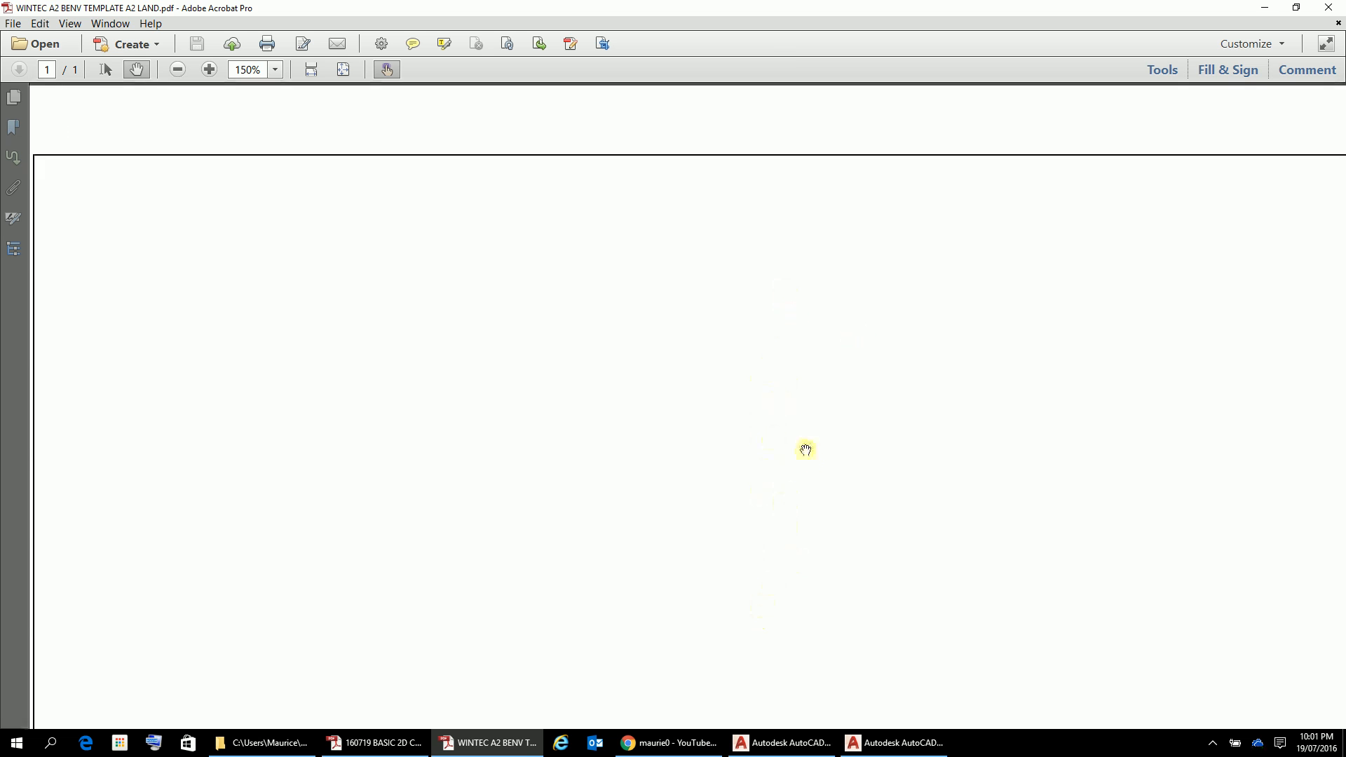
key(ctrl+0)
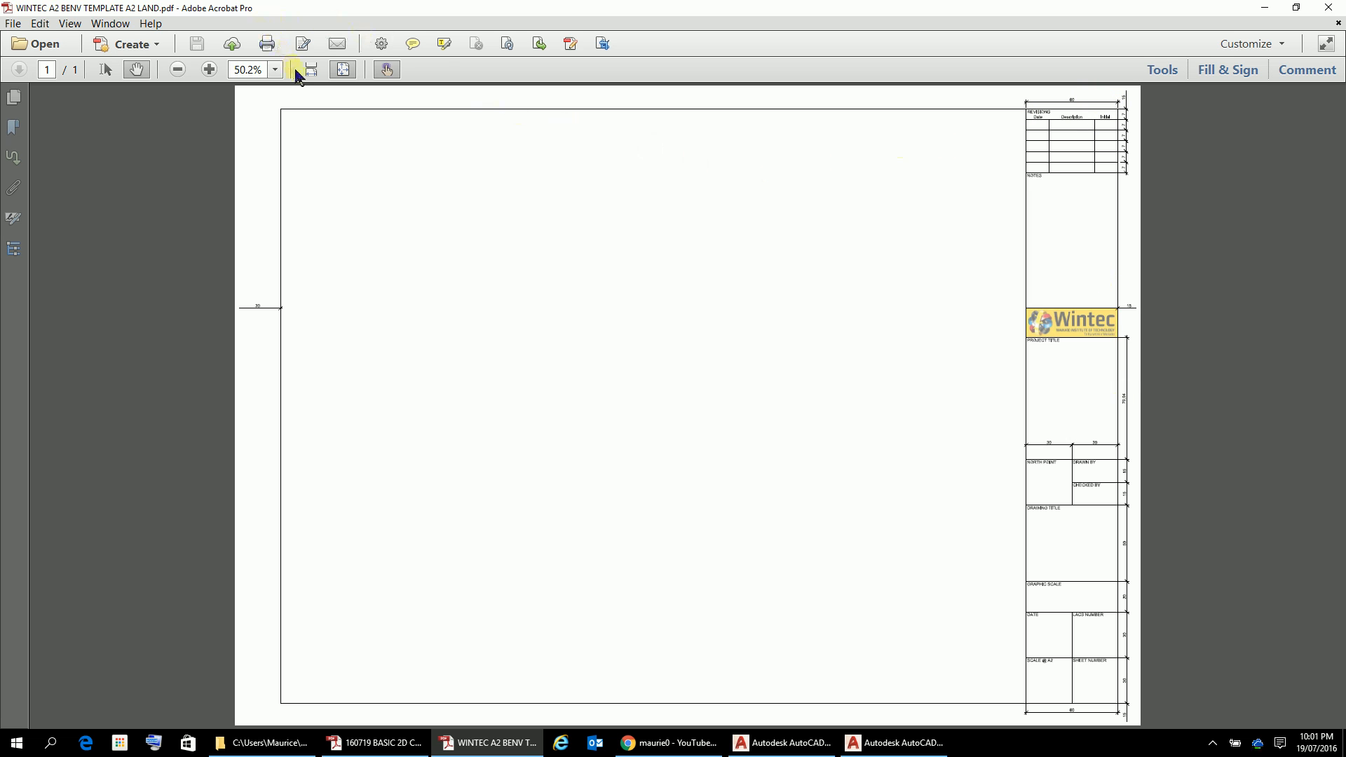
Step: Magnify the PDF to 100% and examine the dimensions around the revisions table, notes area and Wintec logo
click(209, 68)
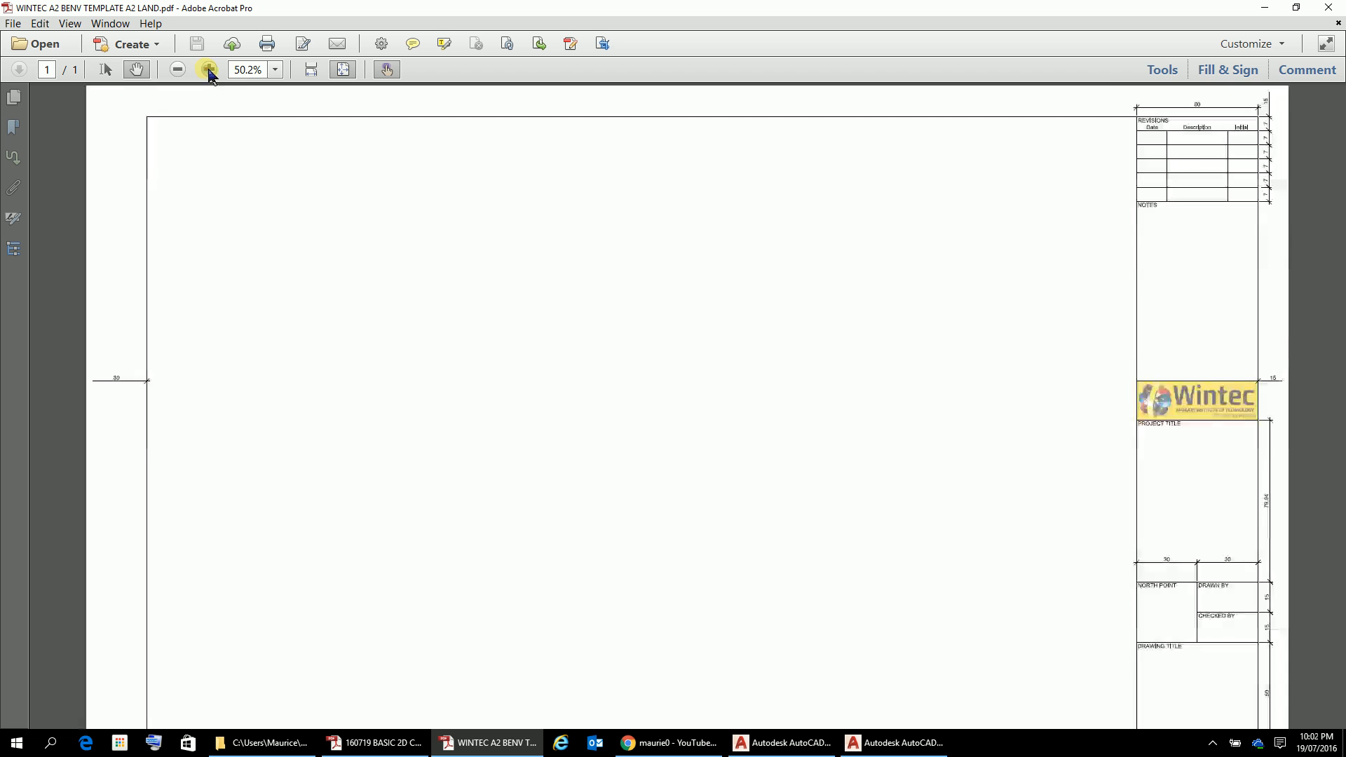
click(209, 69)
click(209, 69)
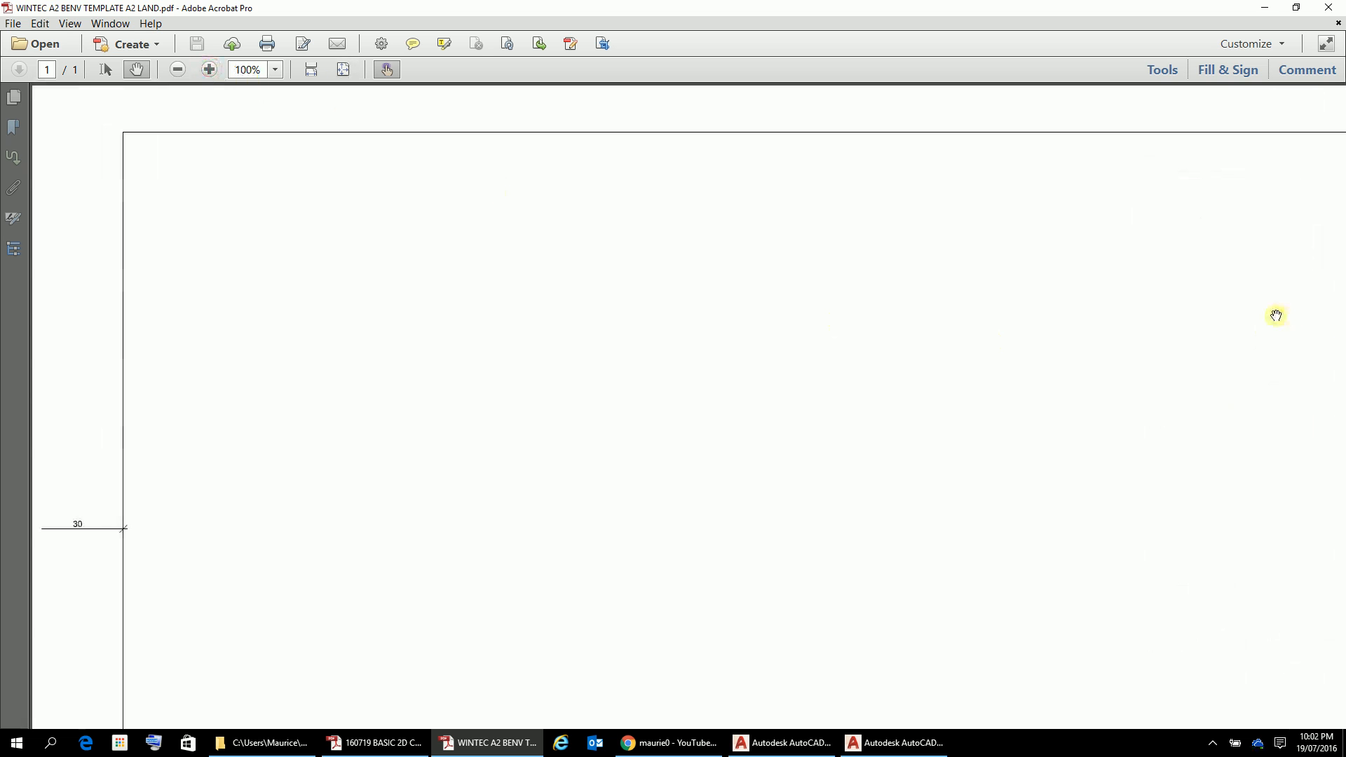
drag(1277, 312, 878, 454)
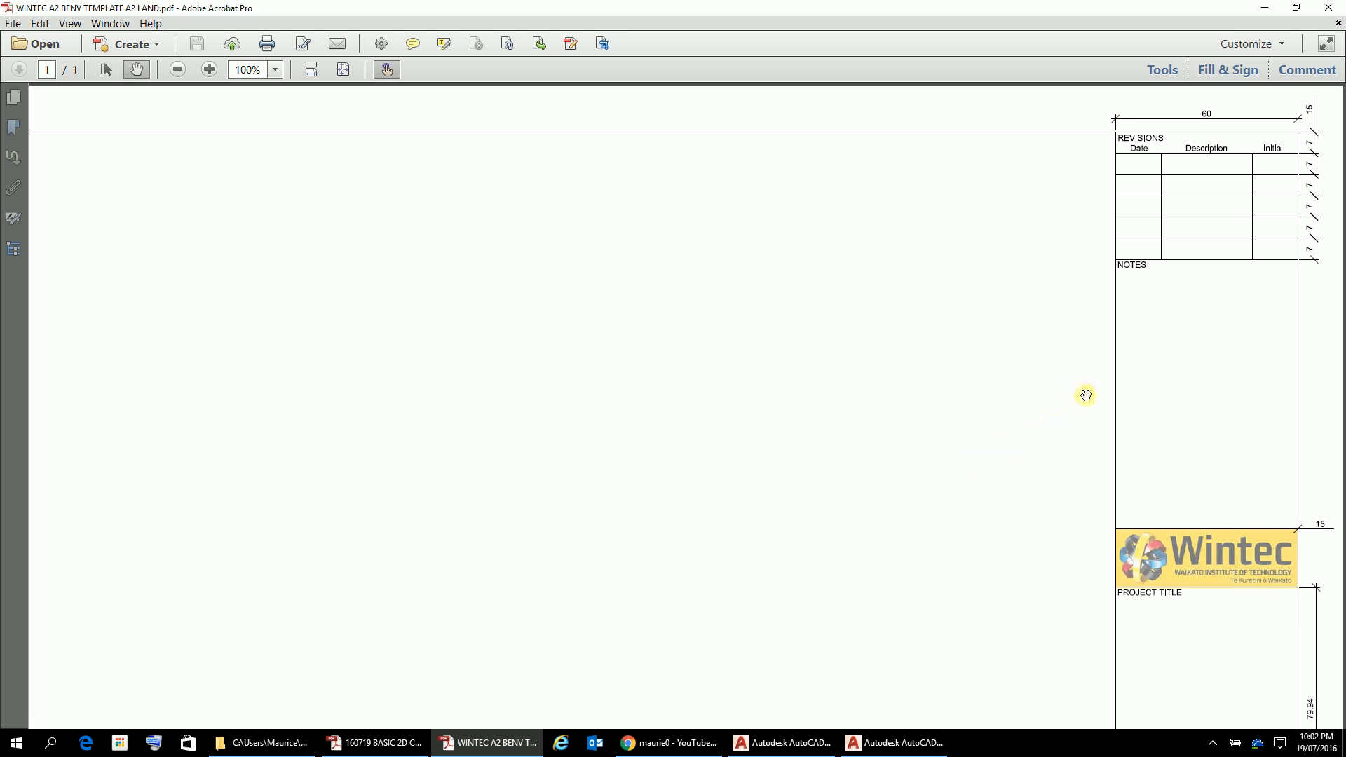
Step: Reduce the Acrobat window from full screen, place it over the right half of the AutoCAD drawing and fit the whole page in it
click(1296, 14)
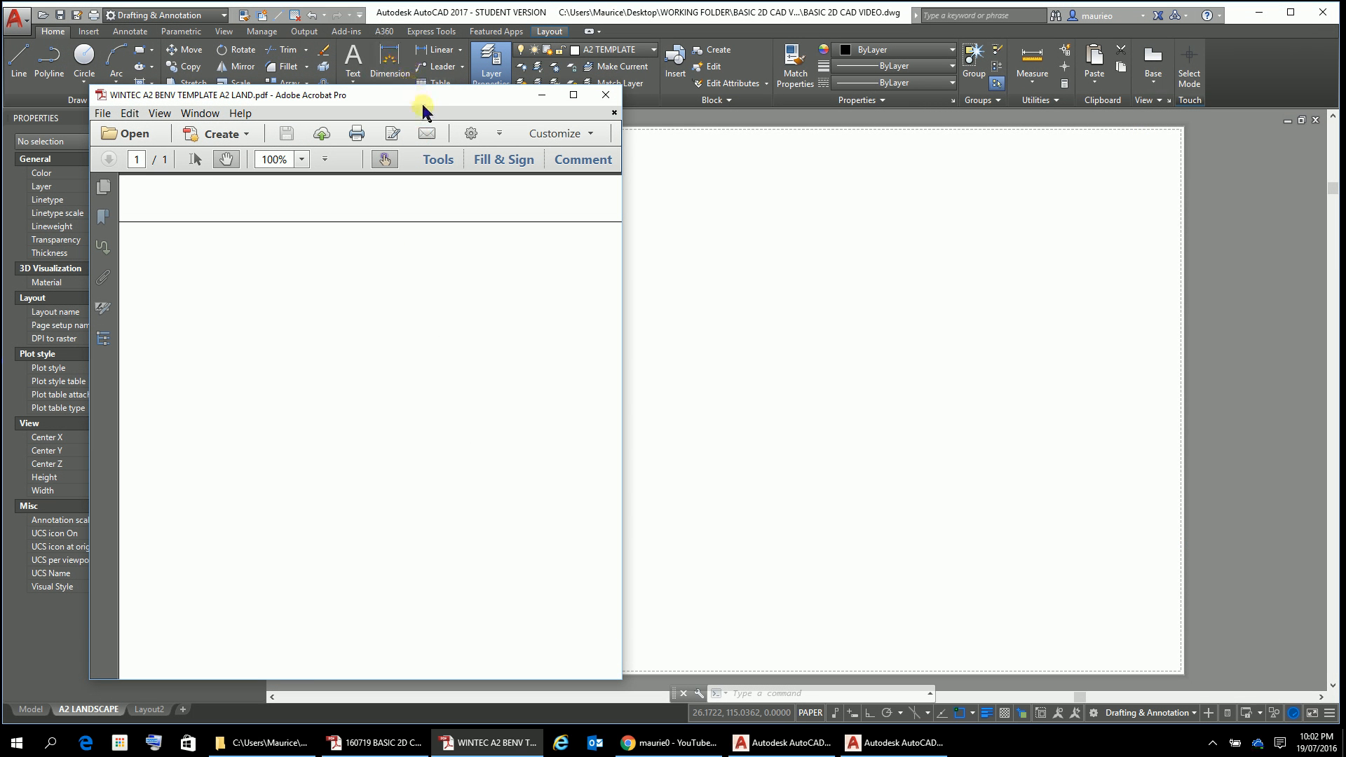
drag(419, 95, 1130, 48)
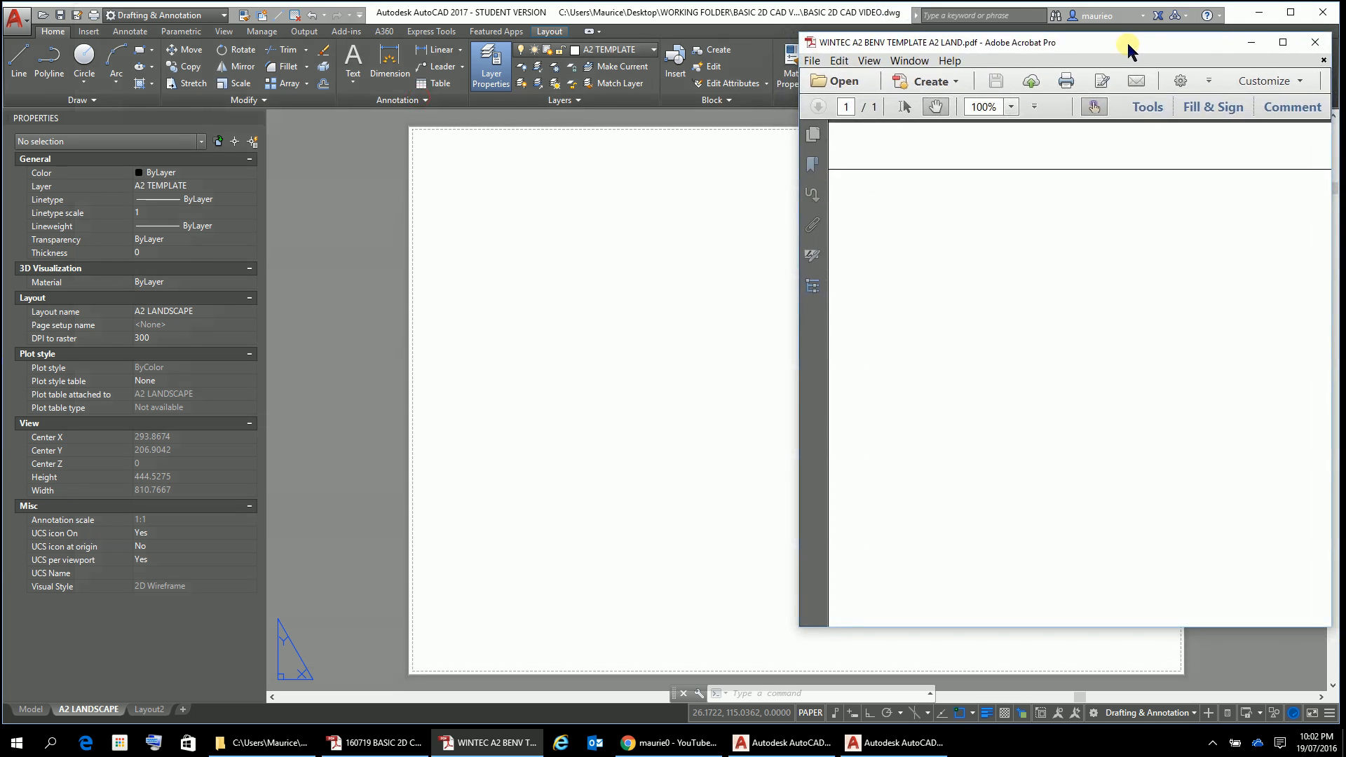
click(1096, 299)
key(ctrl+0)
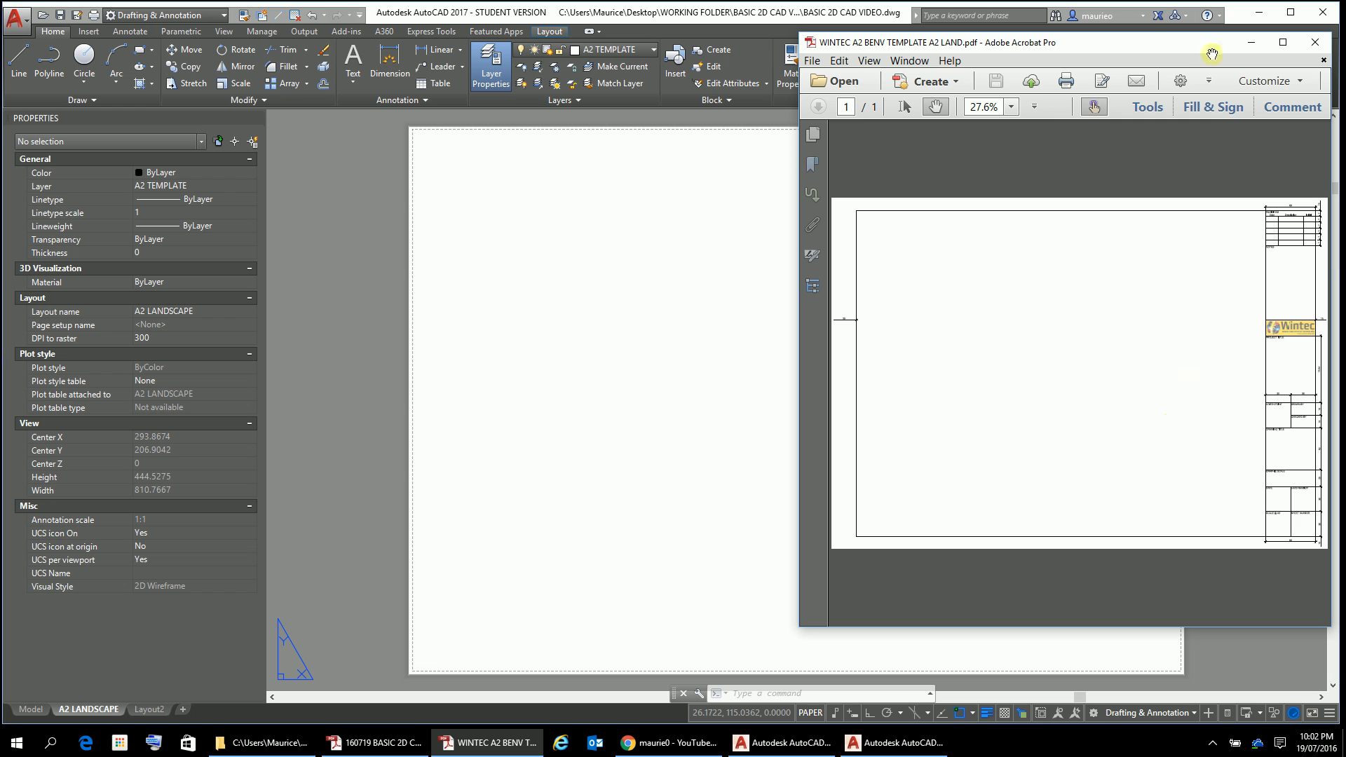
click(1298, 13)
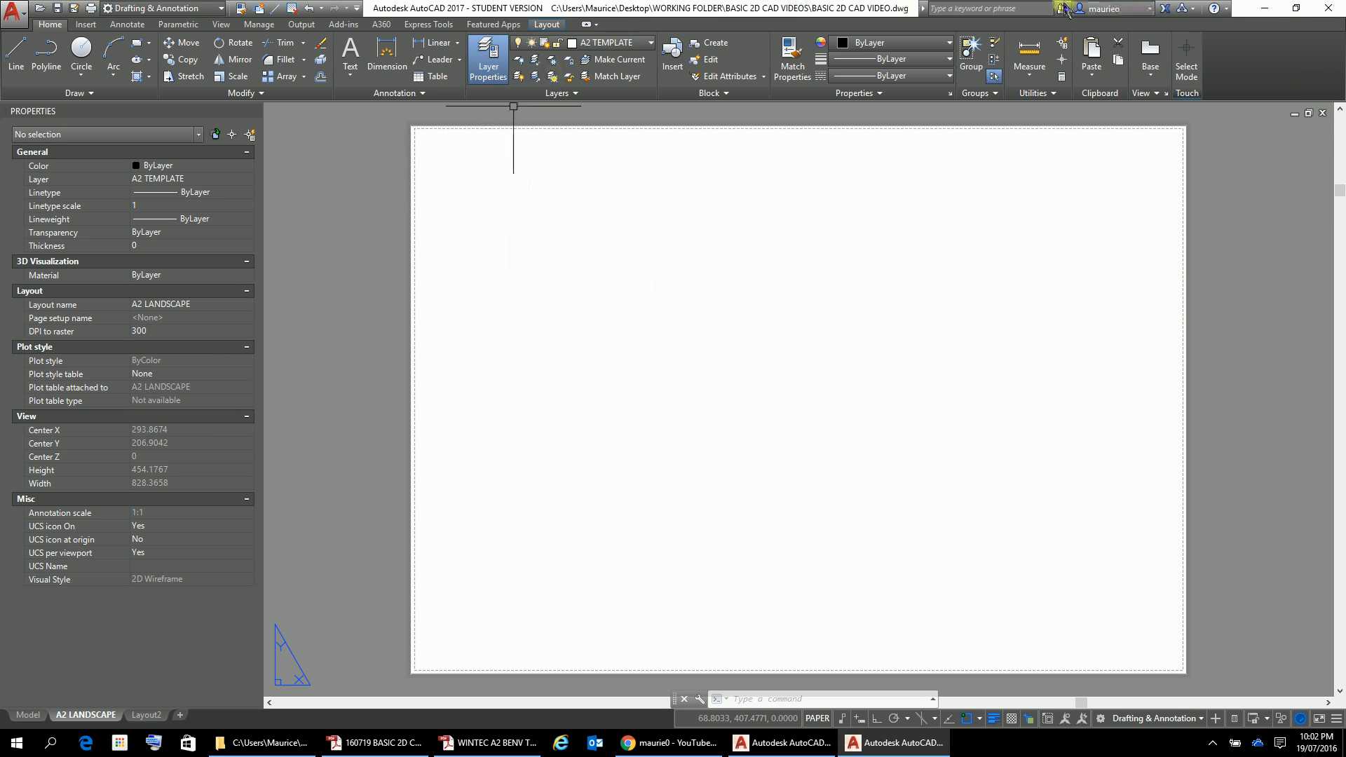
click(1297, 9)
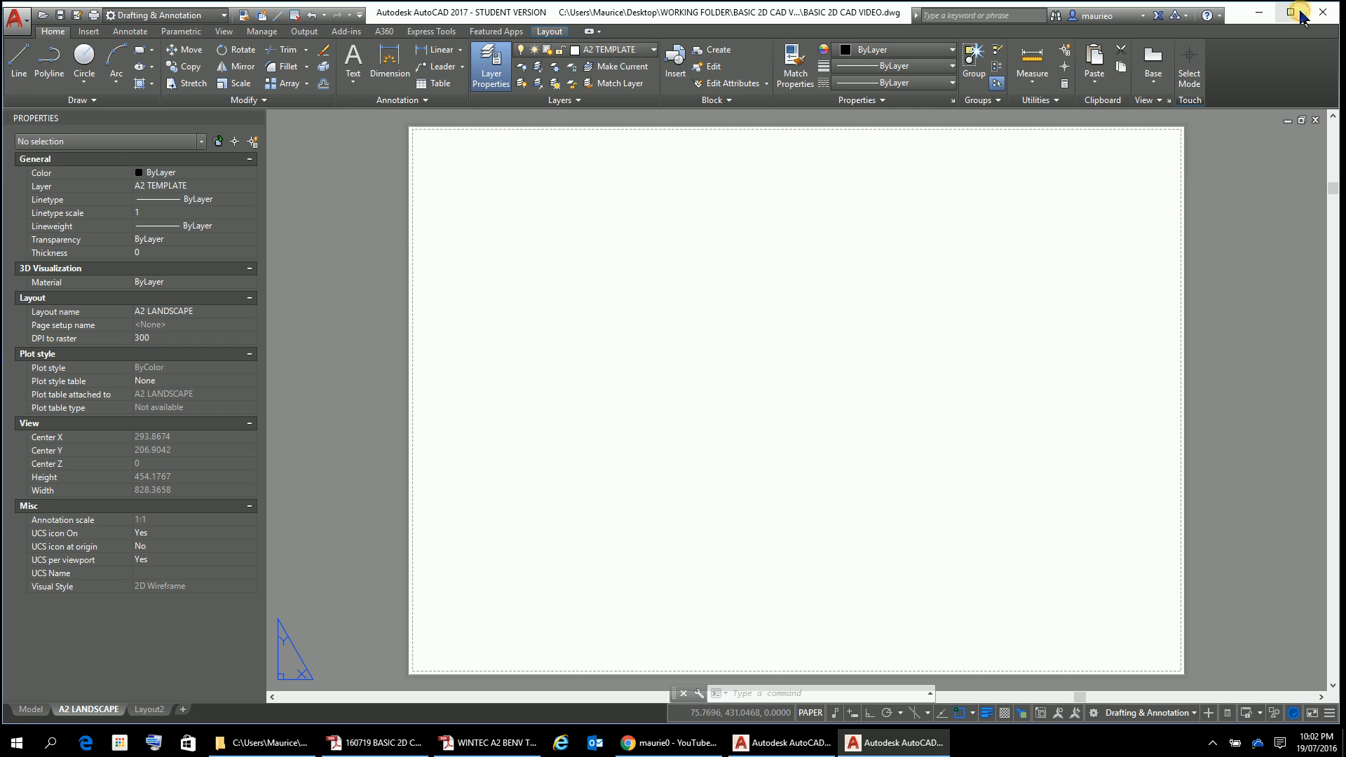
click(1294, 9)
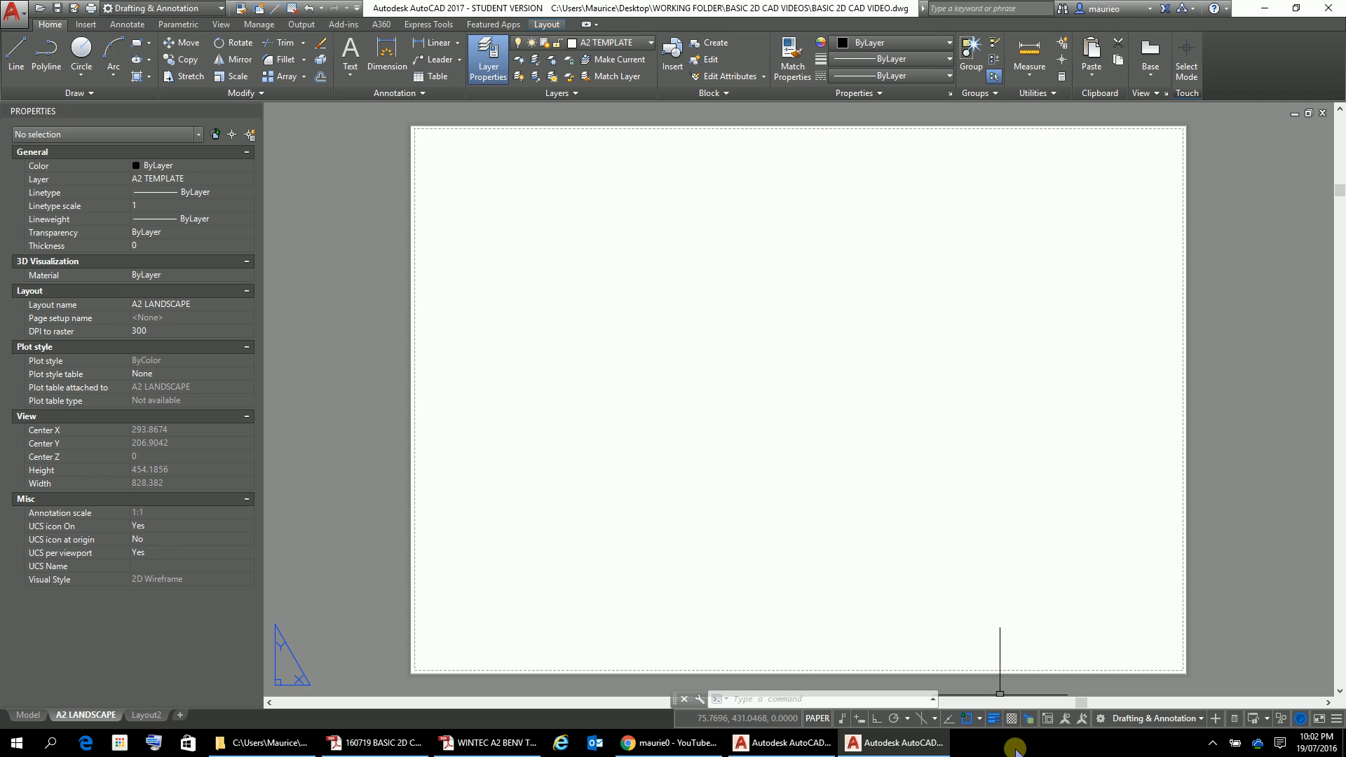
drag(1014, 731, 890, 393)
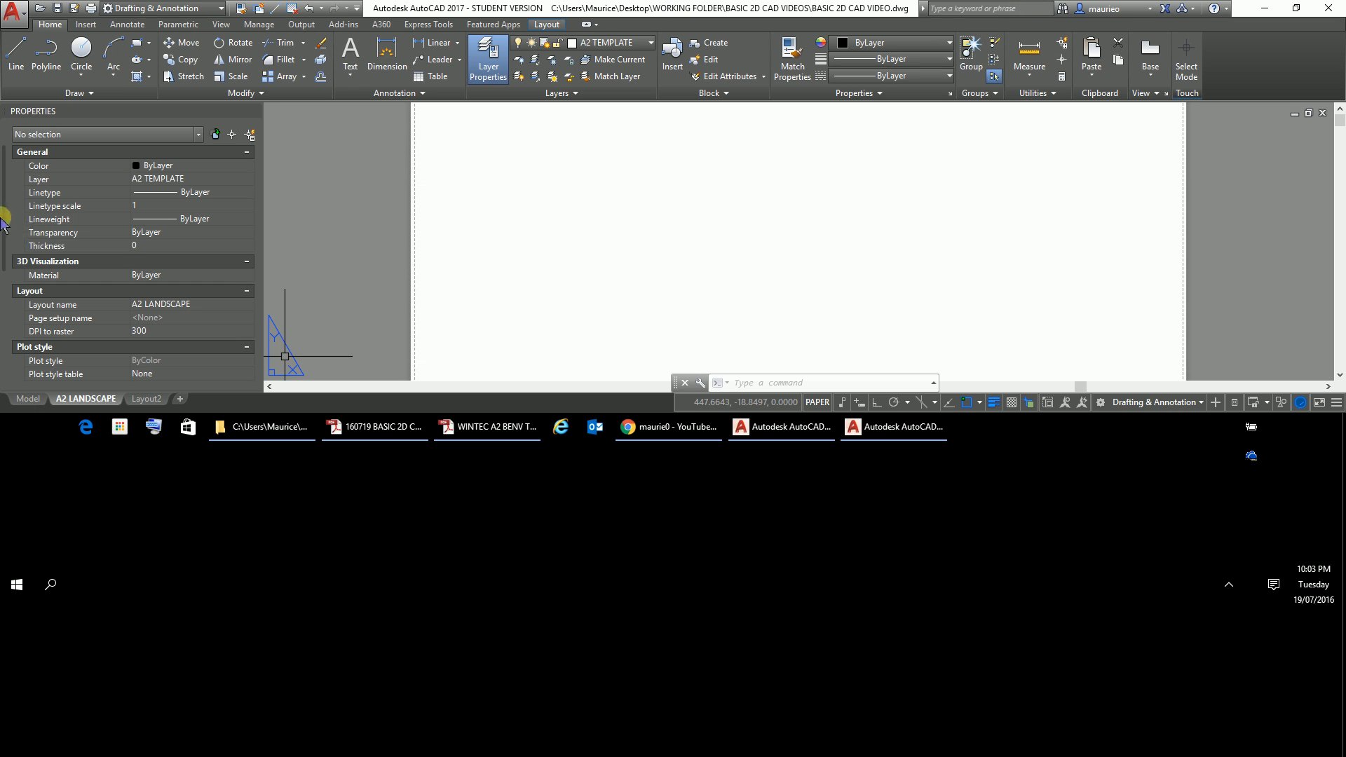
click(1298, 9)
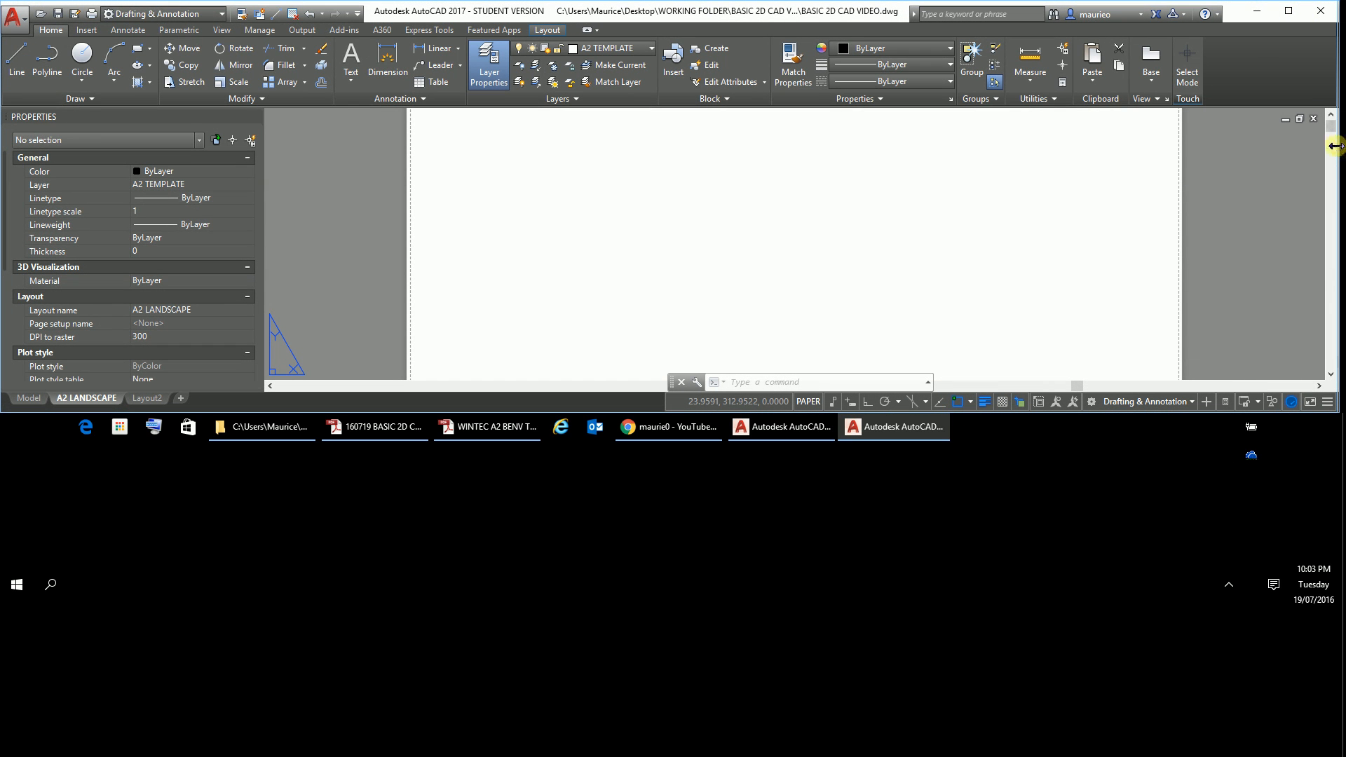
Step: Minimize the other AutoCAD window holding BASIC 2D CAD.dwg to clear the space behind the template drawing
drag(1339, 145, 673, 290)
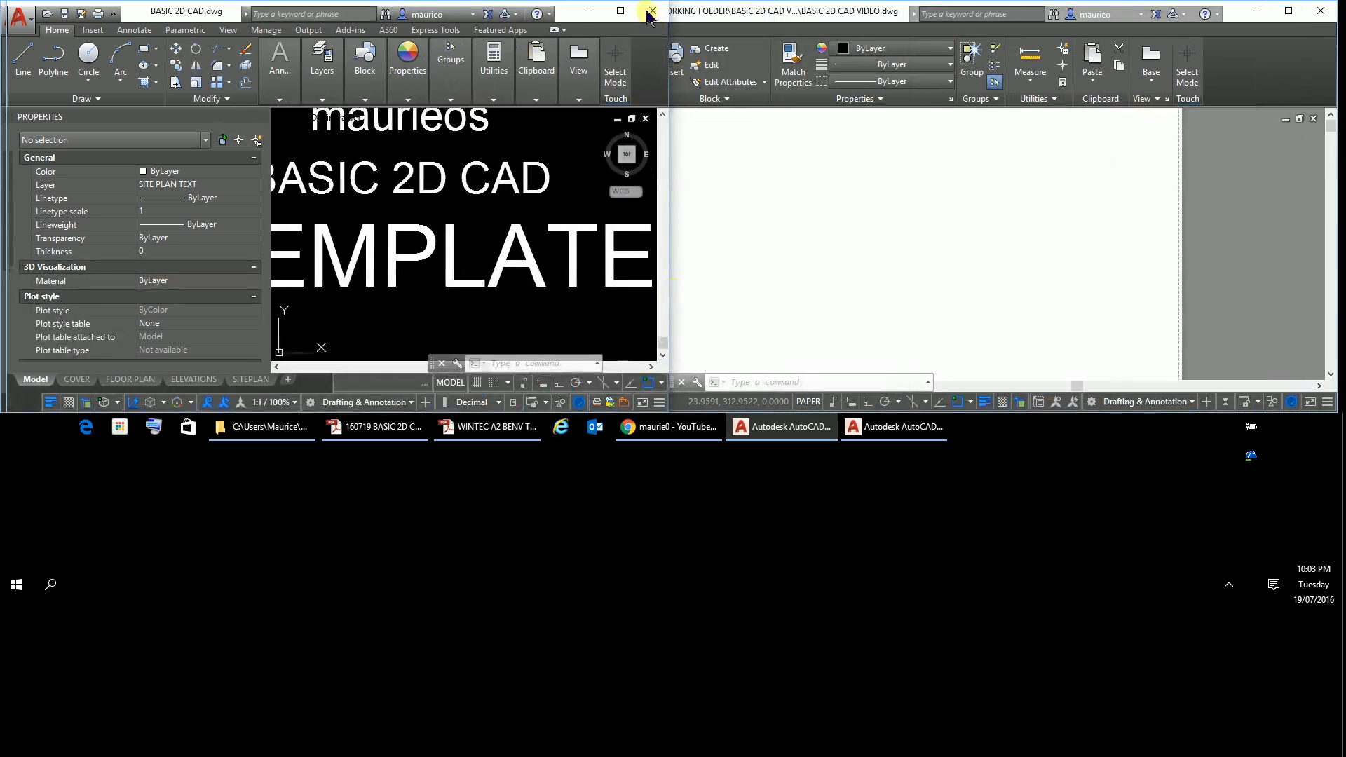
click(619, 11)
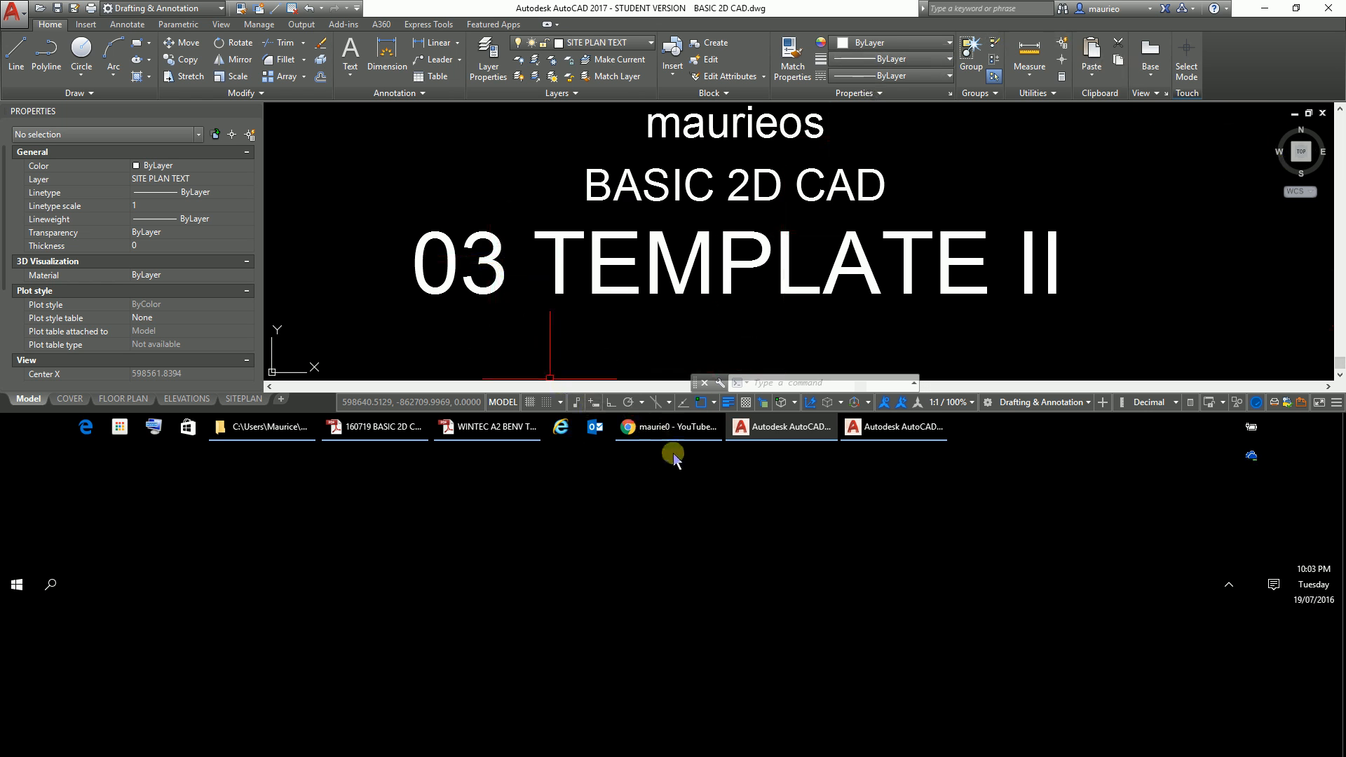
click(766, 435)
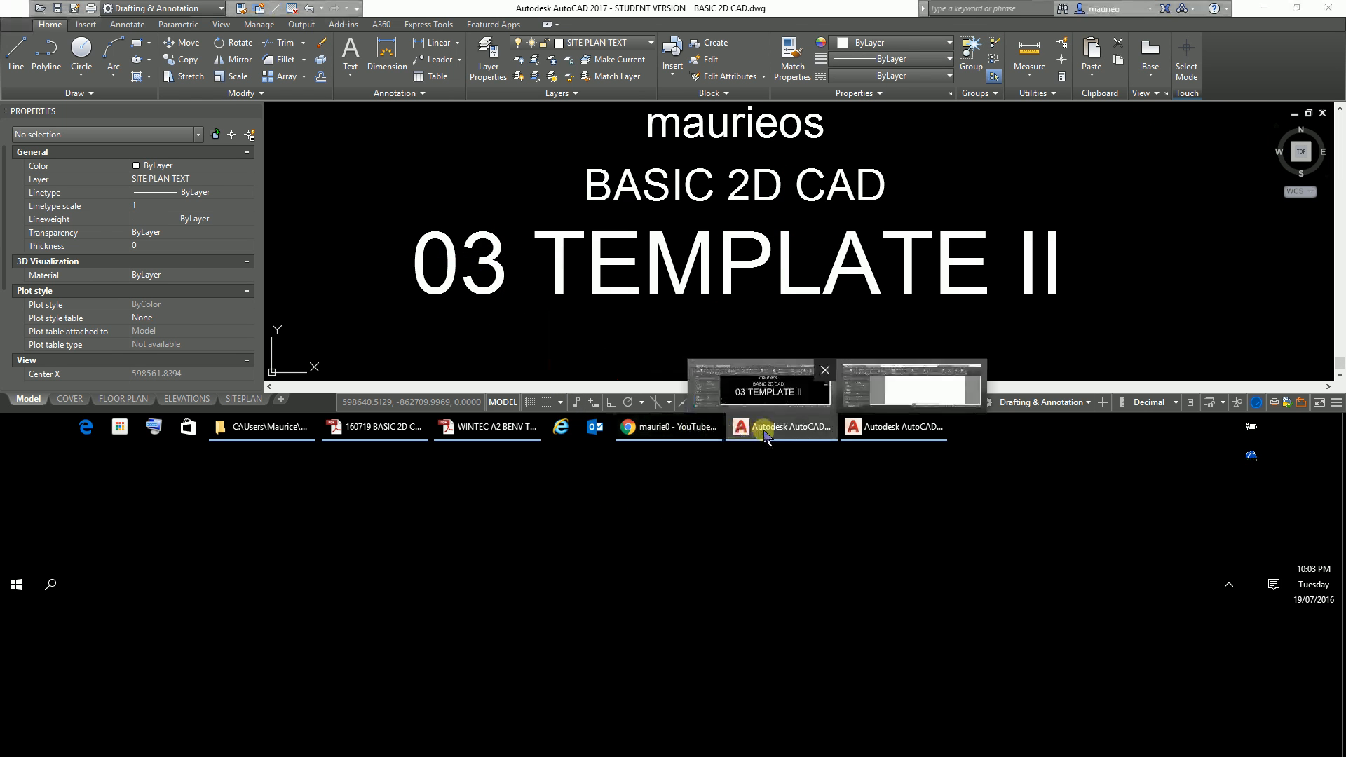
click(880, 429)
click(799, 440)
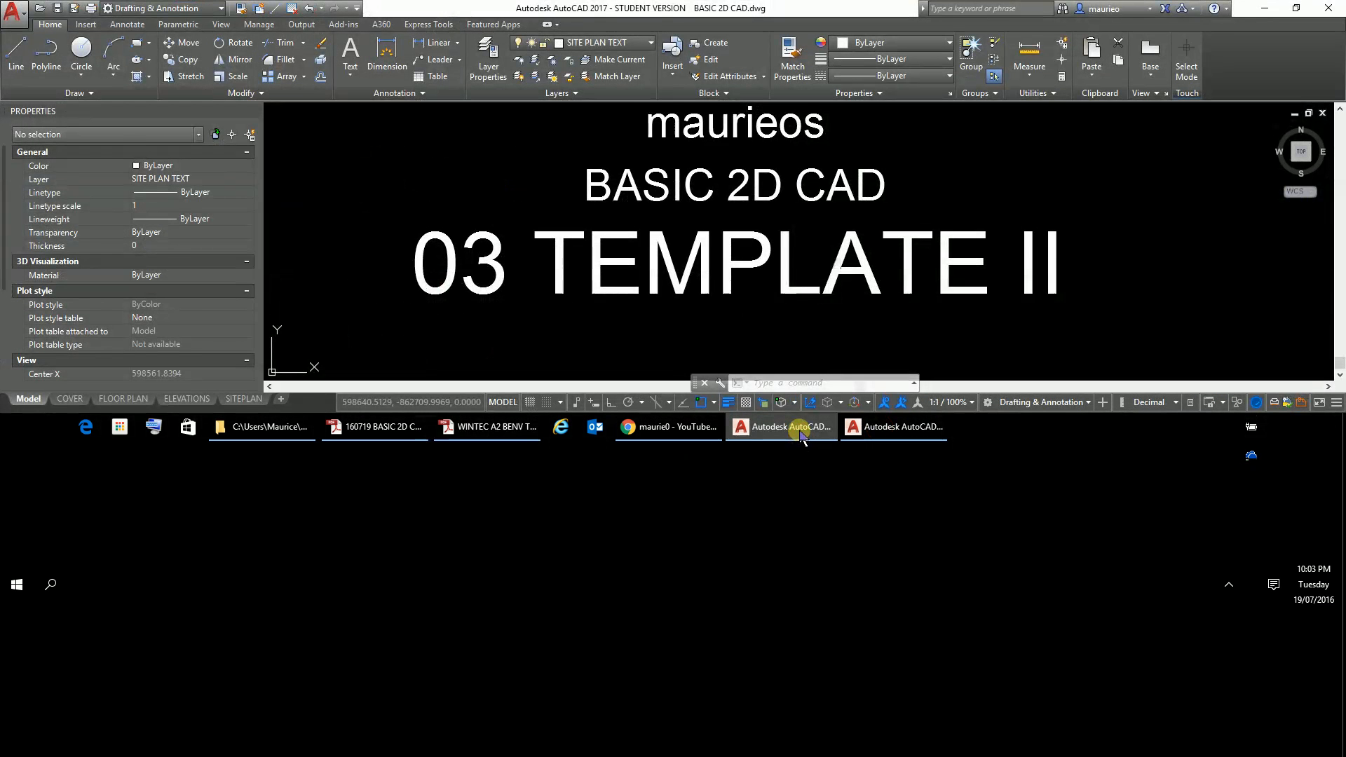
click(801, 435)
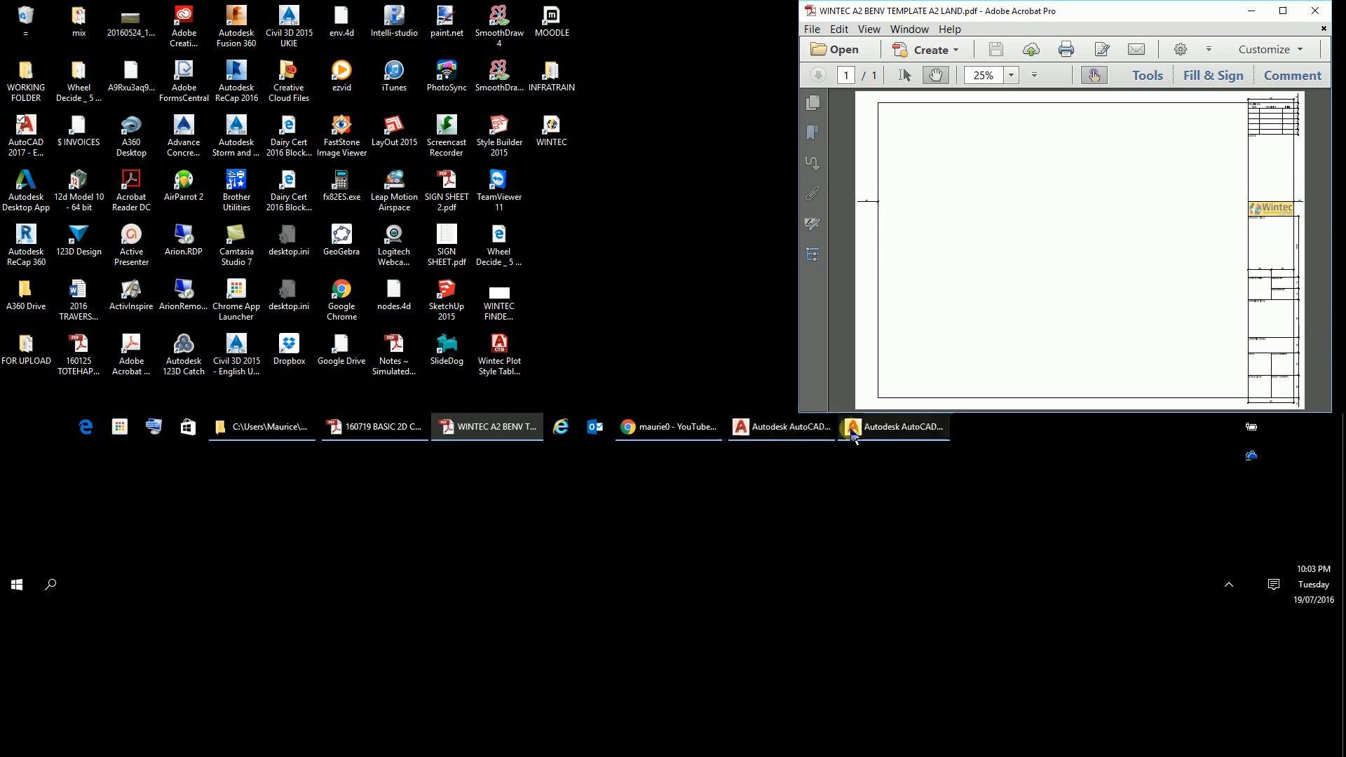
Step: Fit the BASIC 2D CAD VIDEO.dwg window into the space beside the PDF at nearly full screen height, restoring the taskbar to a single row
click(878, 434)
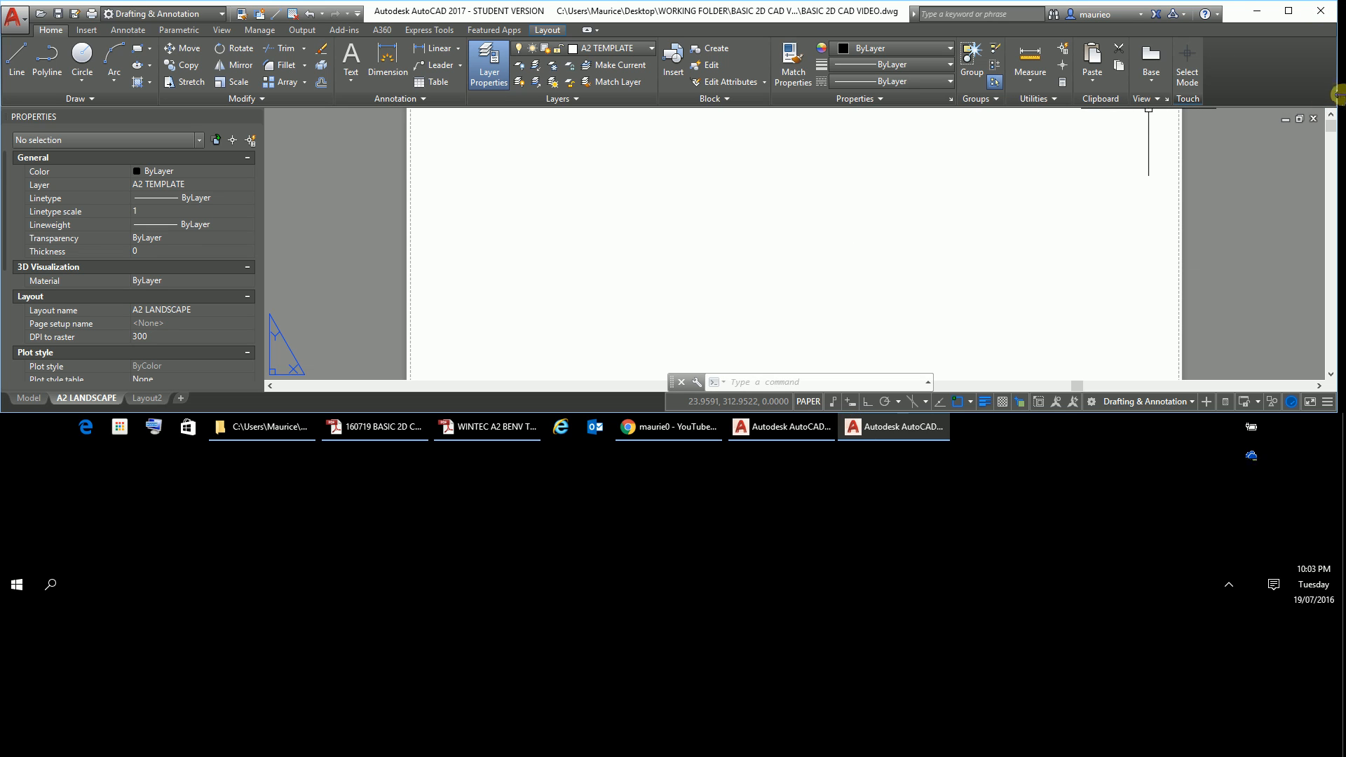
drag(1335, 96, 786, 269)
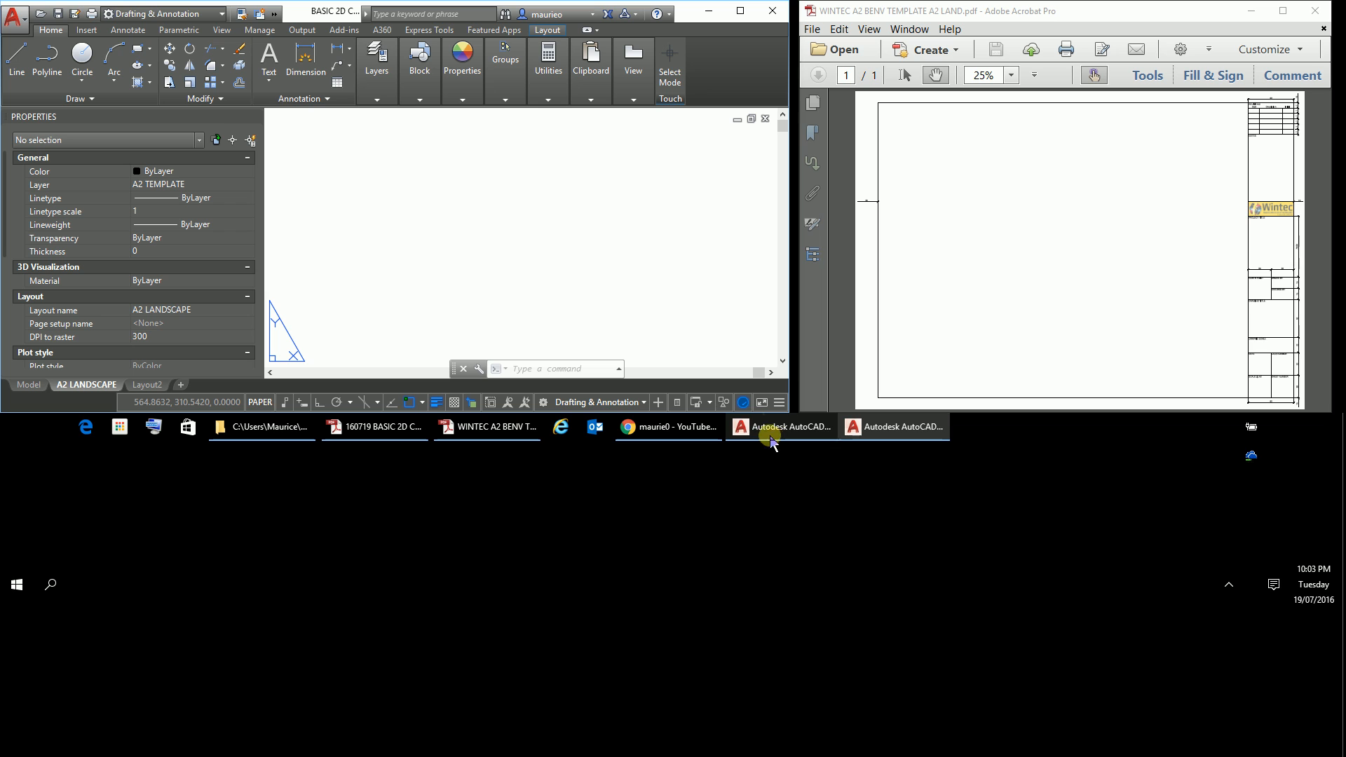
drag(751, 414, 756, 733)
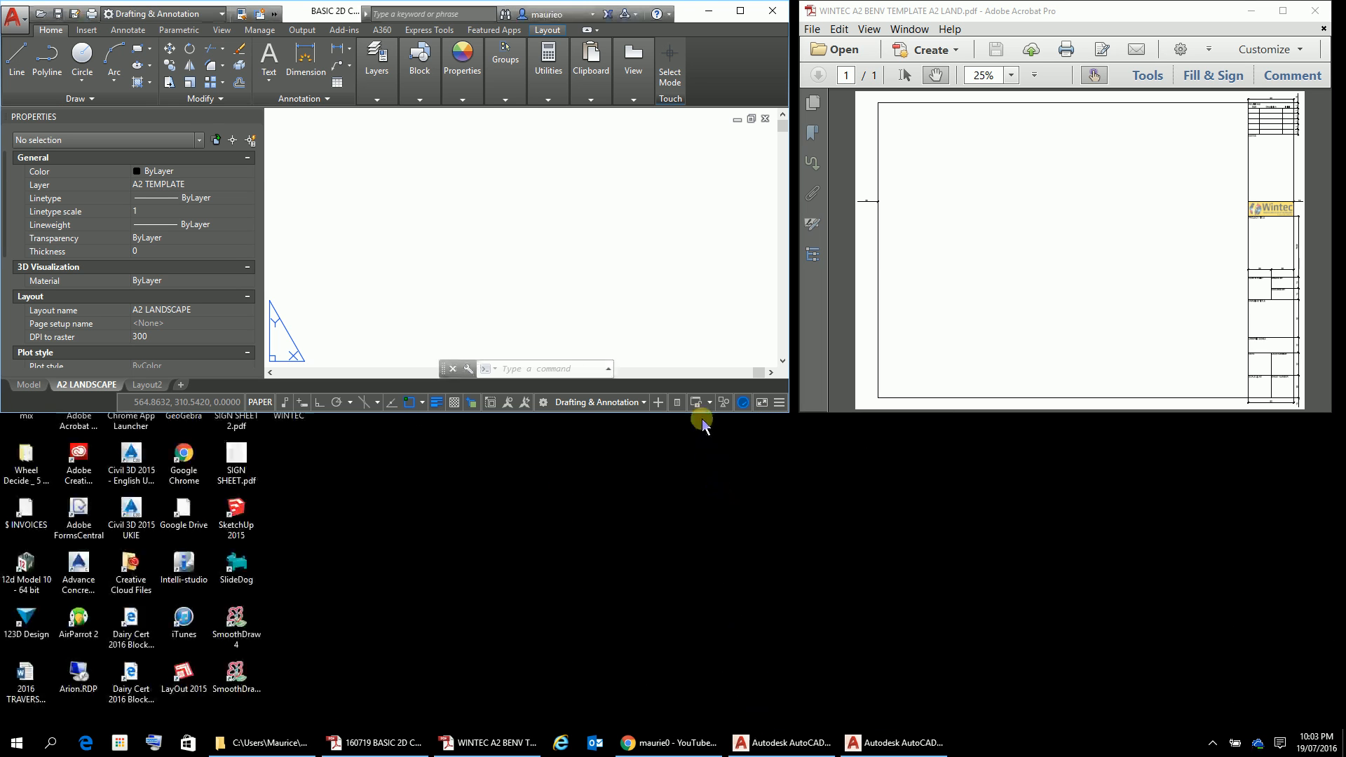
mouse_move(702, 417)
mouse_down()
mouse_move(706, 646)
mouse_move(724, 718)
mouse_up()
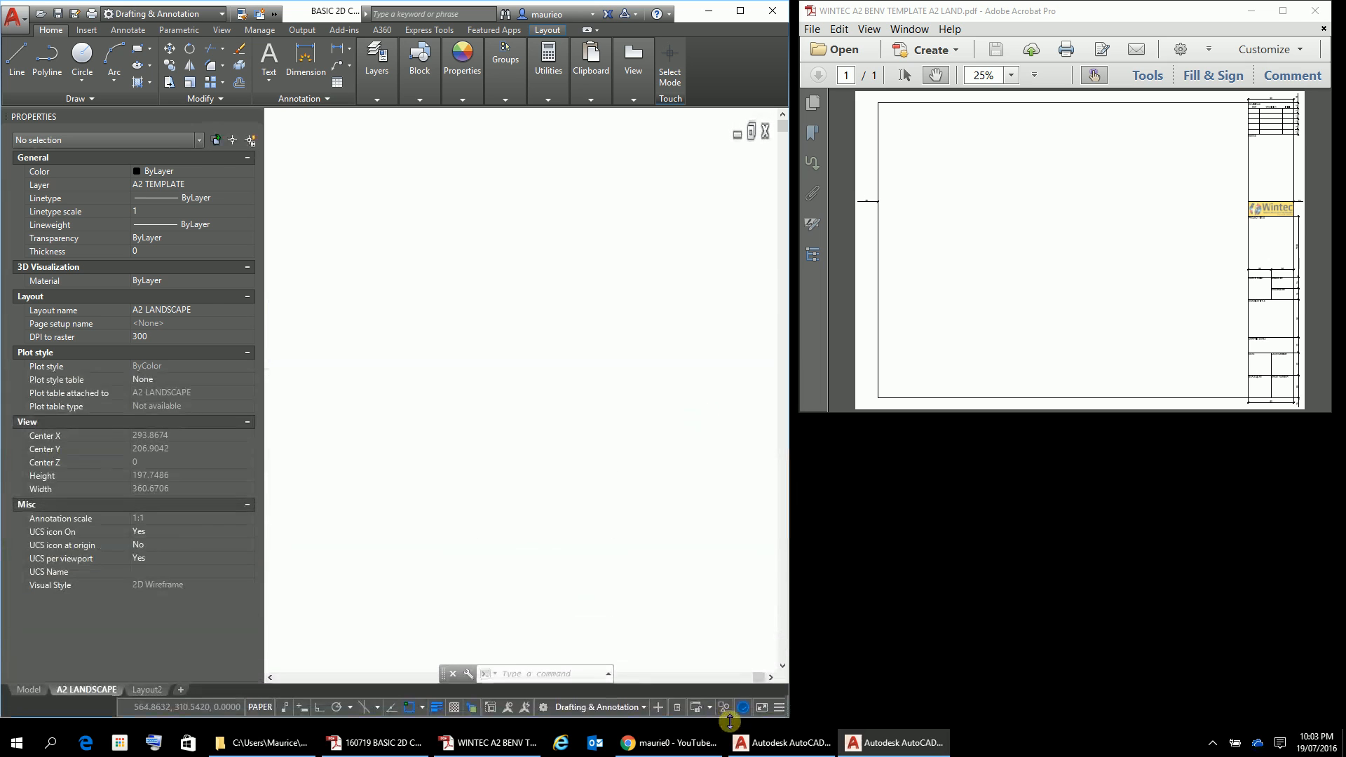
drag(790, 558, 740, 557)
Step: Align the Acrobat window beside the AutoCAD window and extend it down to just above the taskbar, keeping both windows side by side
drag(1106, 17, 1056, 18)
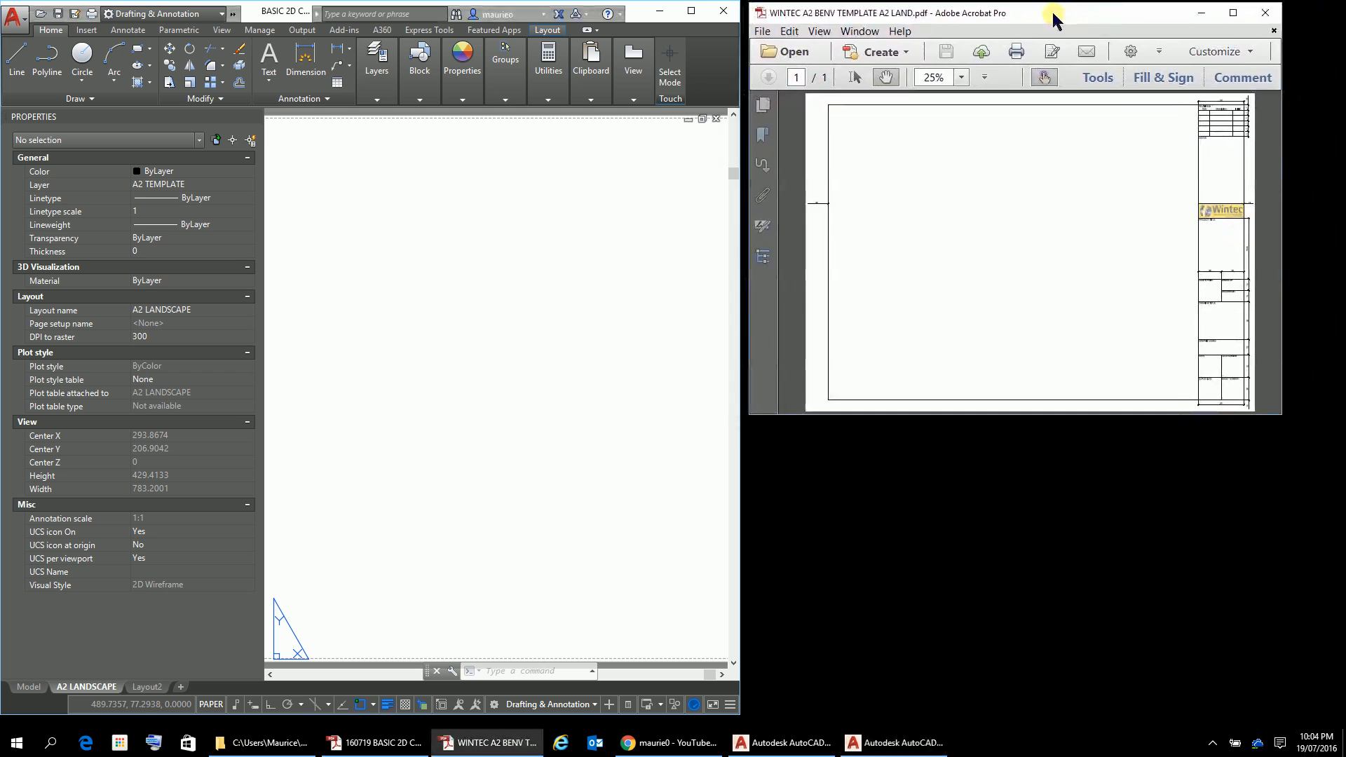
drag(1273, 418, 1260, 715)
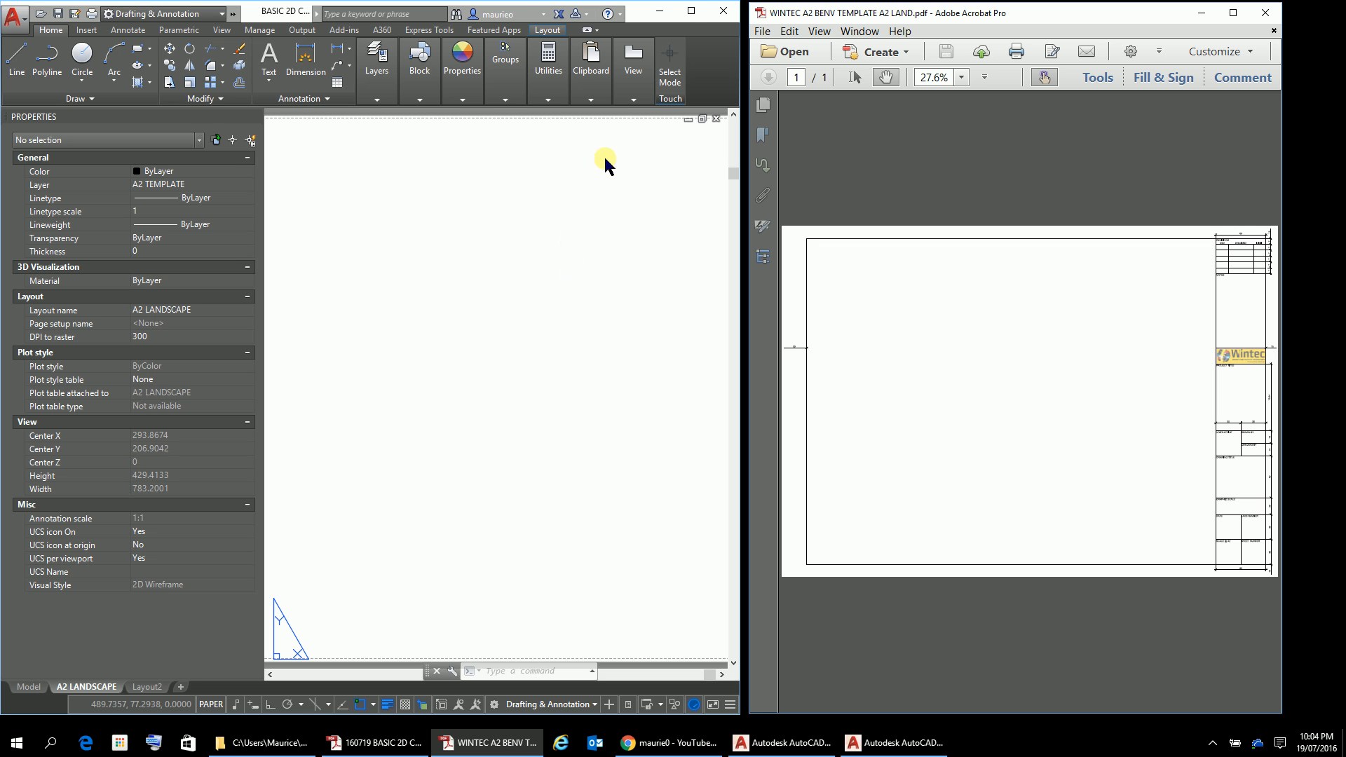
click(691, 12)
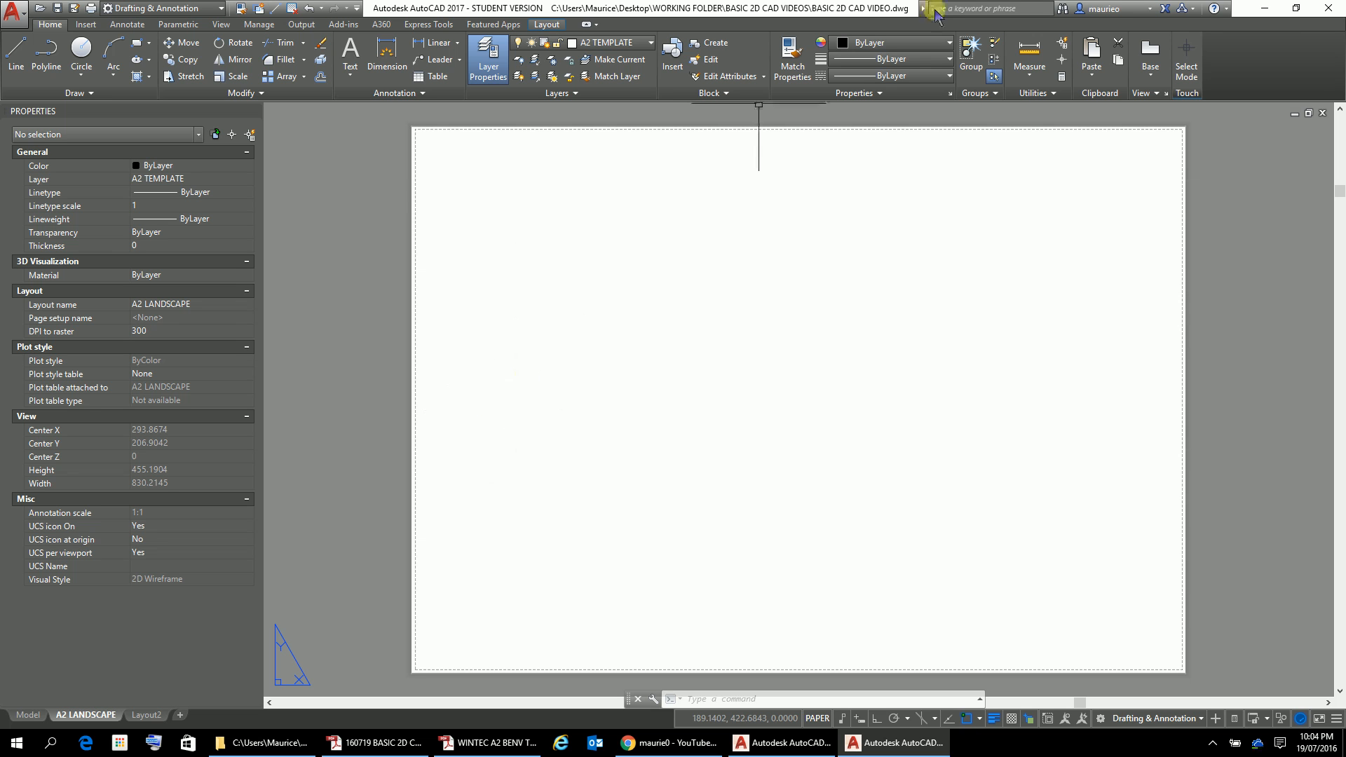
click(1296, 8)
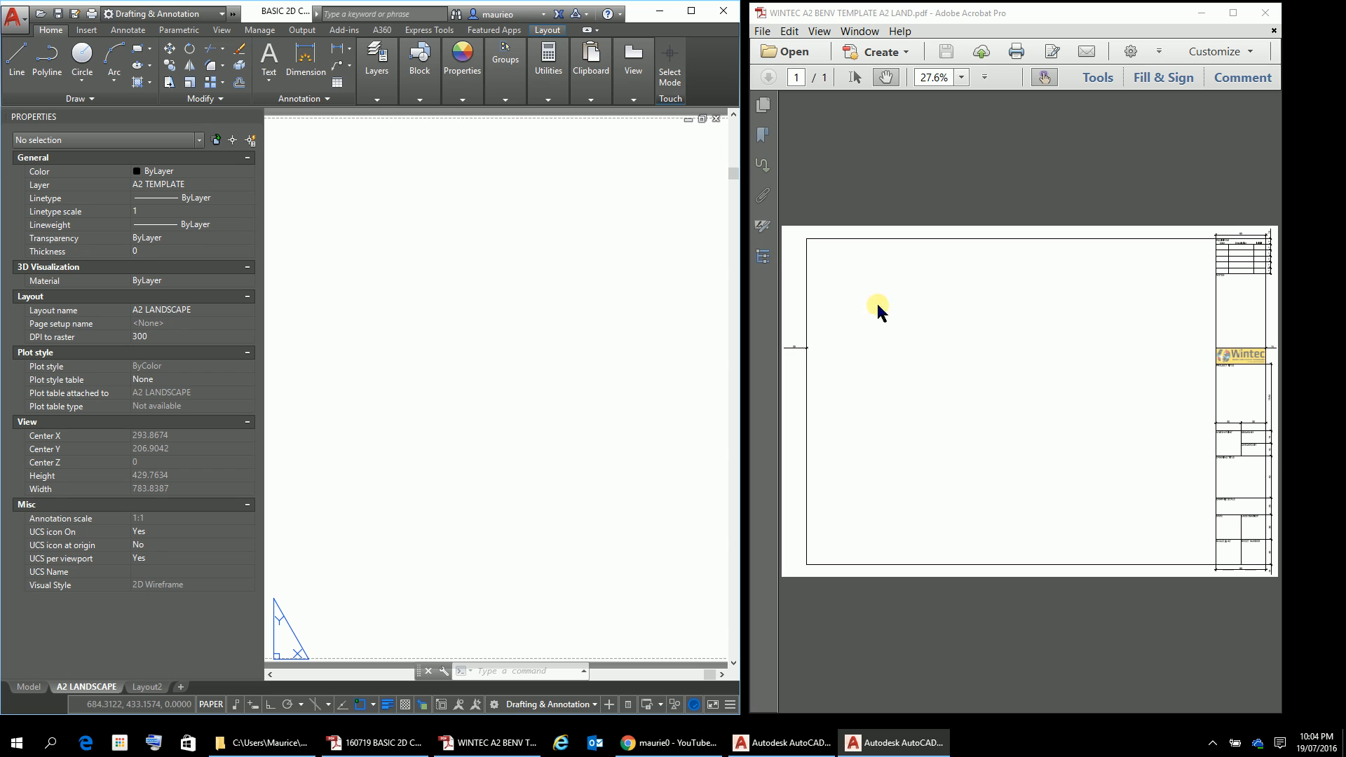